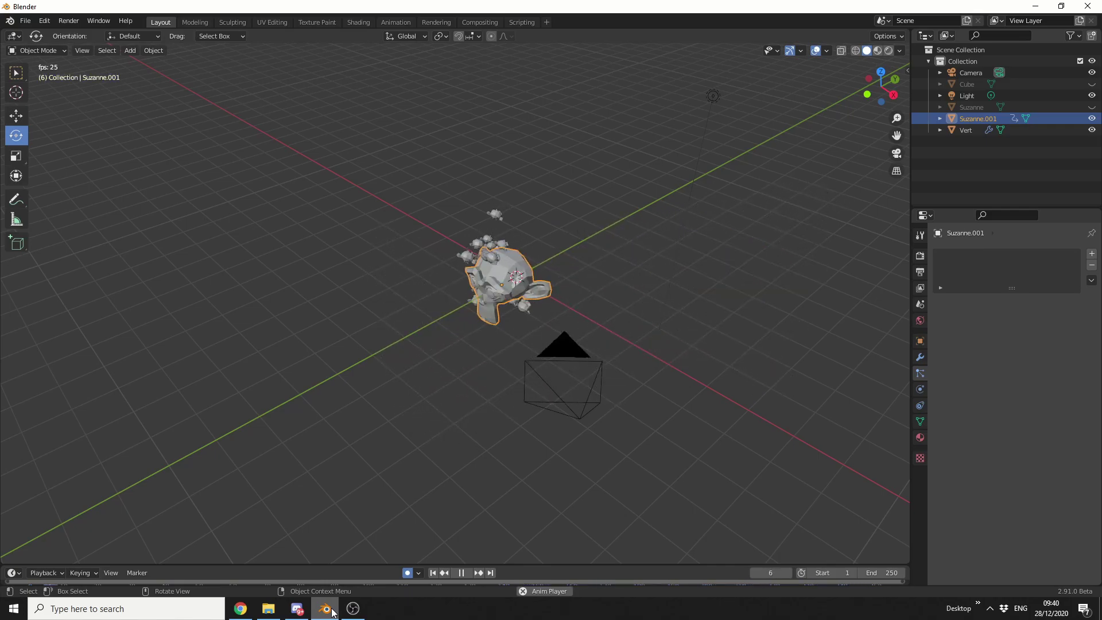
Start a new default scene and discard the unsaved changes in the current file
left_click(25, 21)
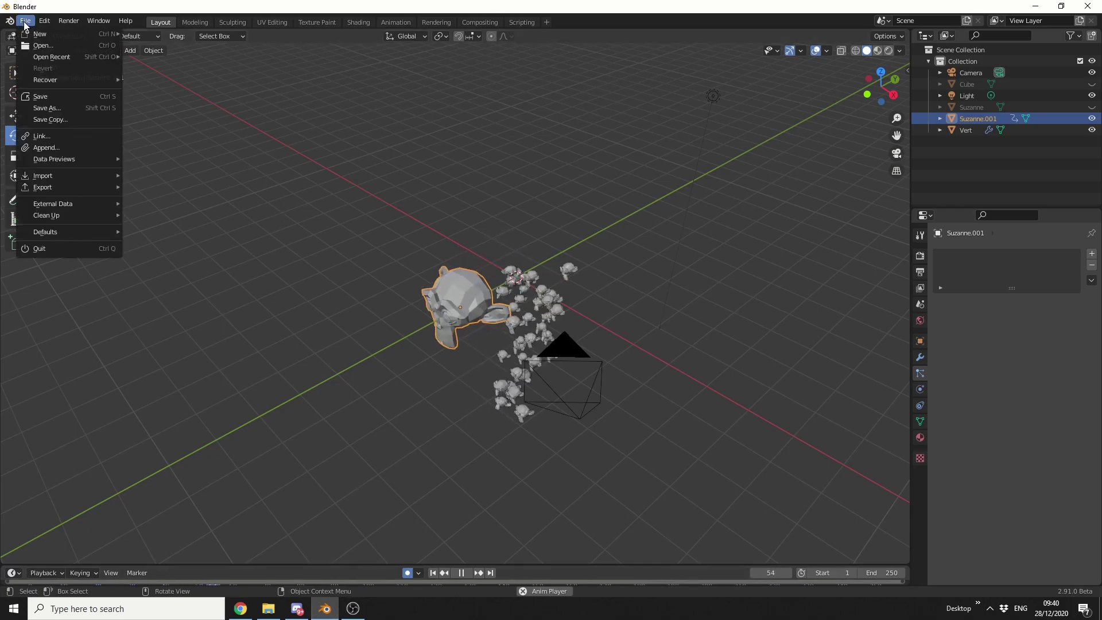
mouse_move(43, 32)
left_click(196, 35)
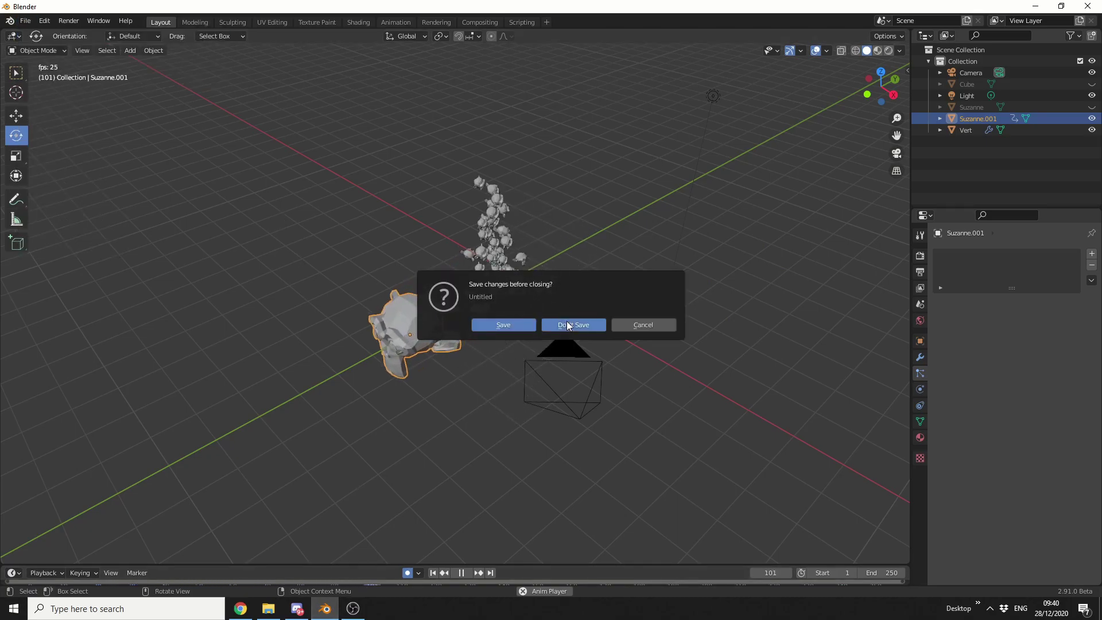
left_click(567, 324)
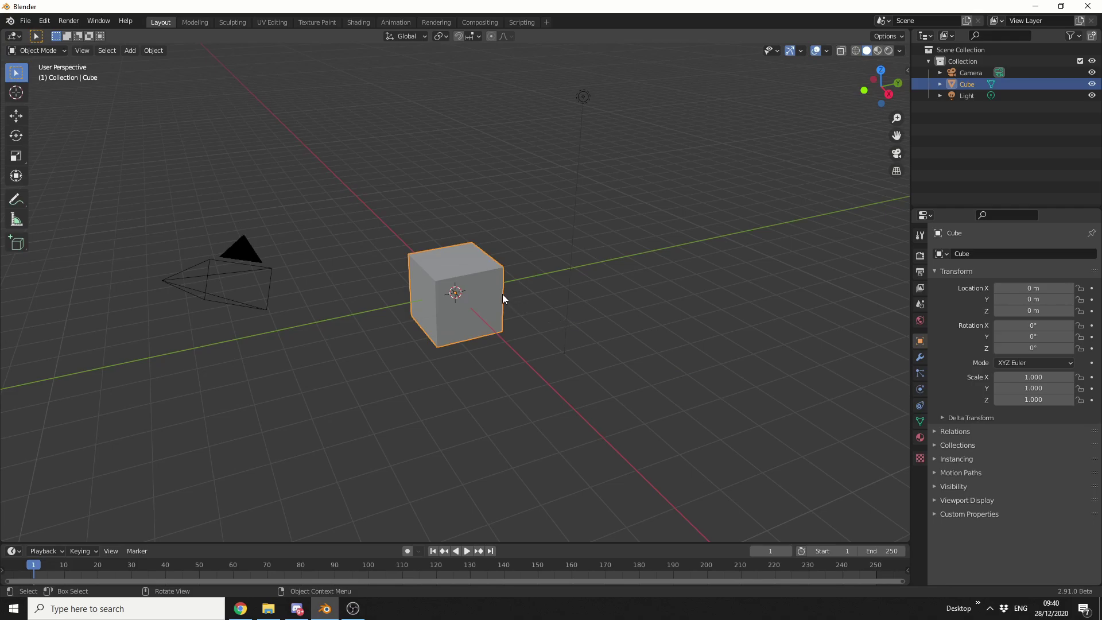
Scale the default cube's mesh down to roughly a quarter of its size in Edit Mode and hide the cube in the viewport
key("Tab")
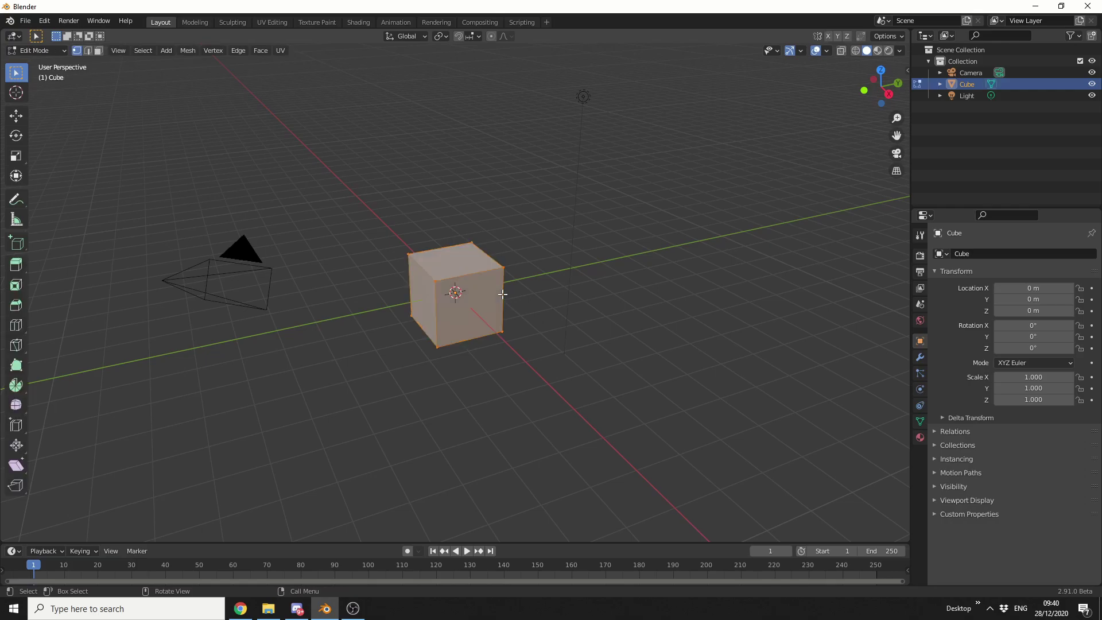
key("s")
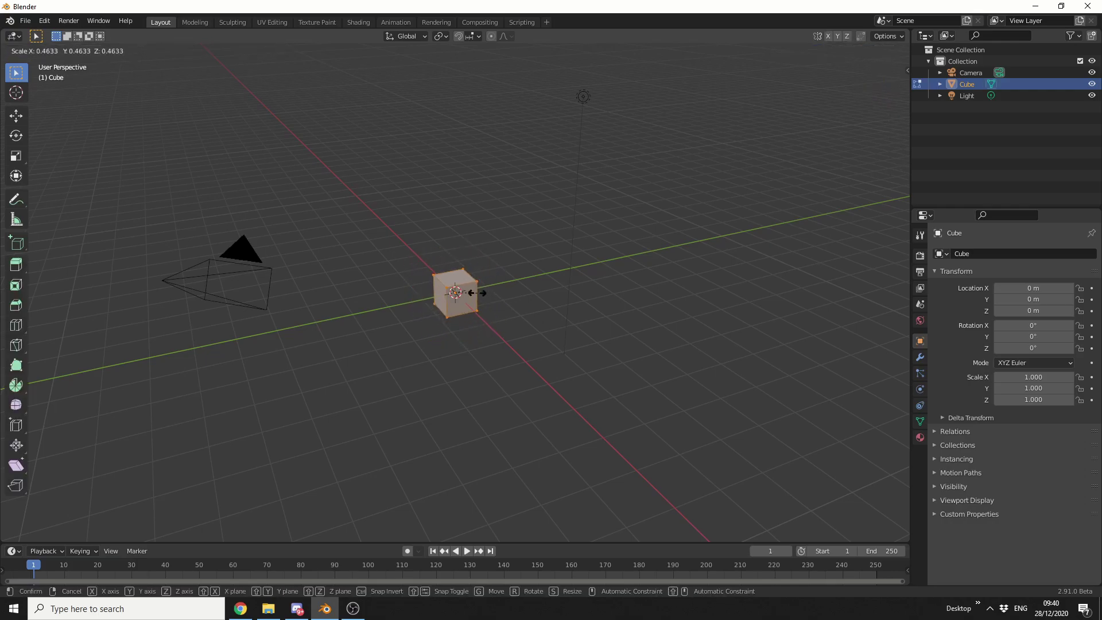
left_click(468, 290)
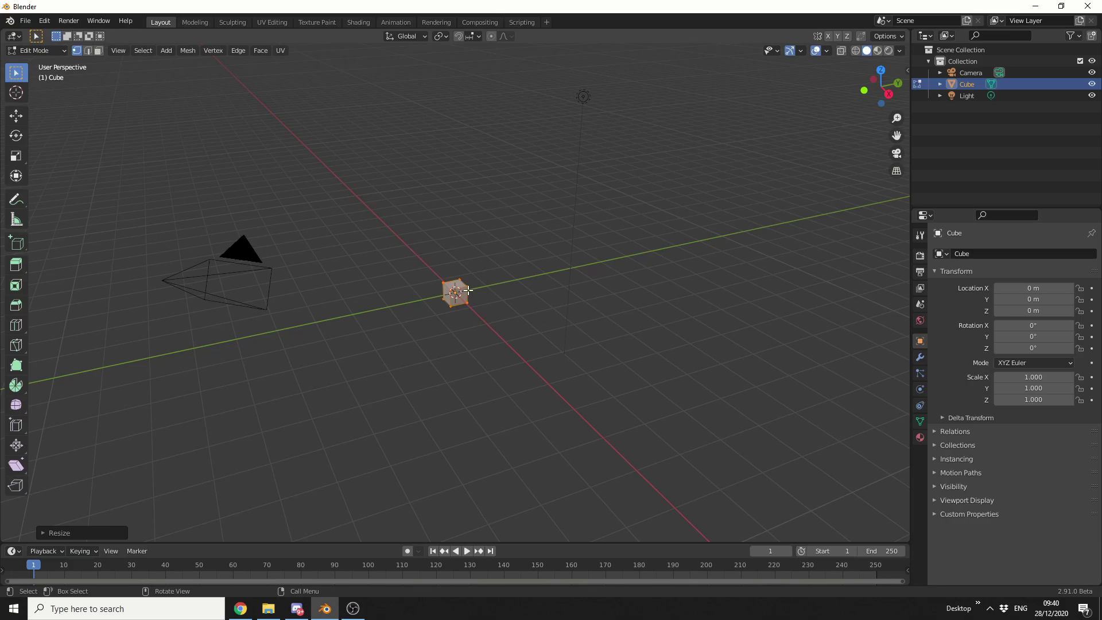
key("Tab")
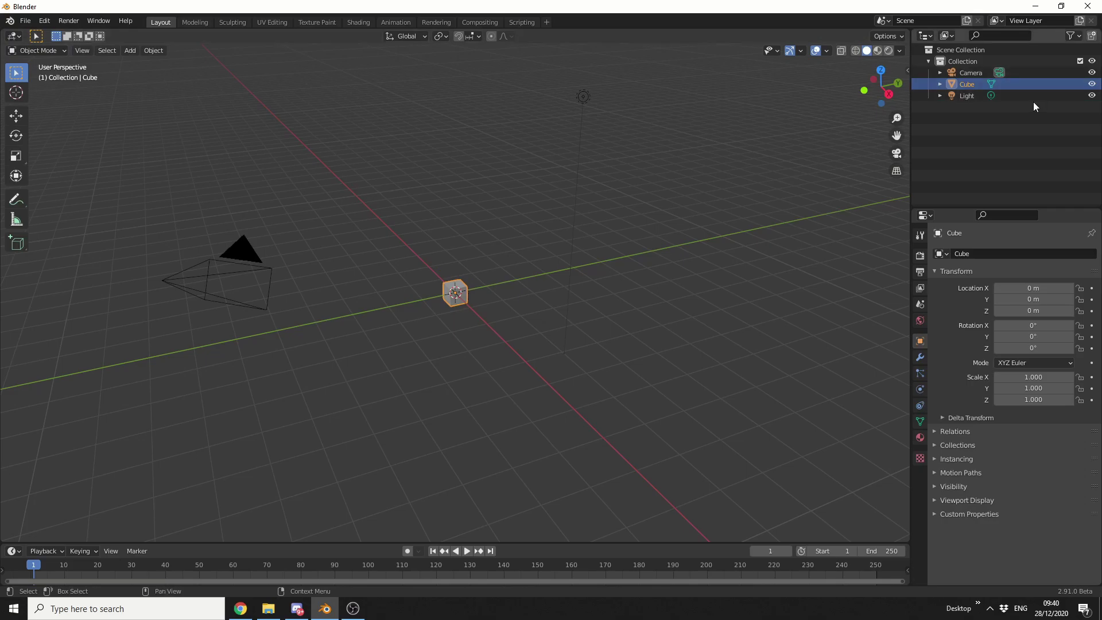
left_click(1092, 83)
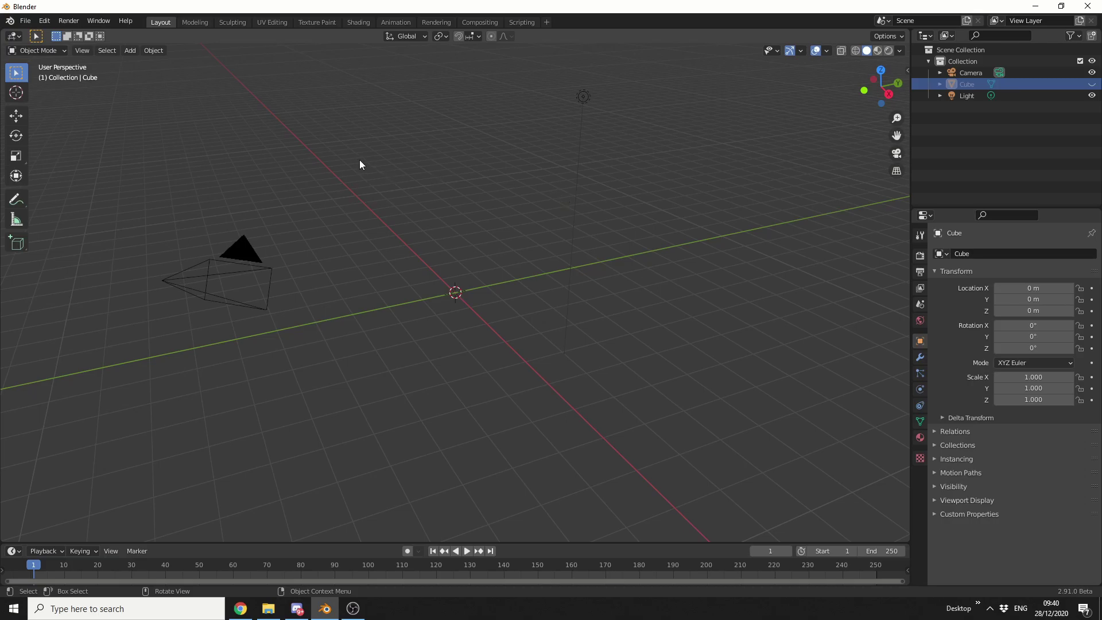
Add a single vertex mesh object at the origin and return to Object Mode
left_click(135, 54)
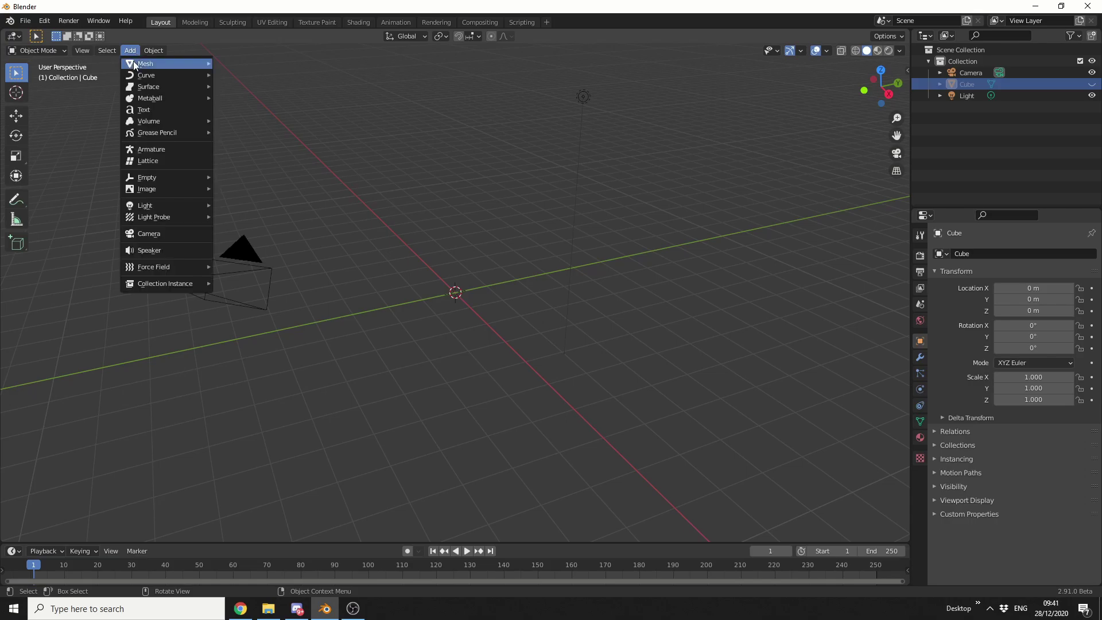
mouse_move(134, 60)
mouse_move(260, 201)
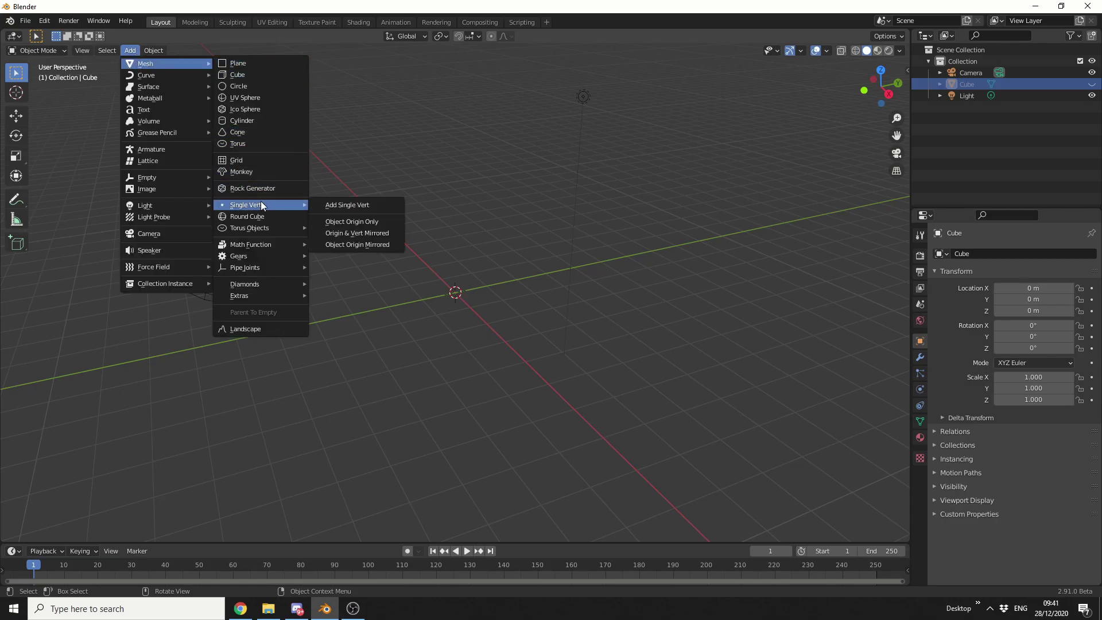
left_click(340, 211)
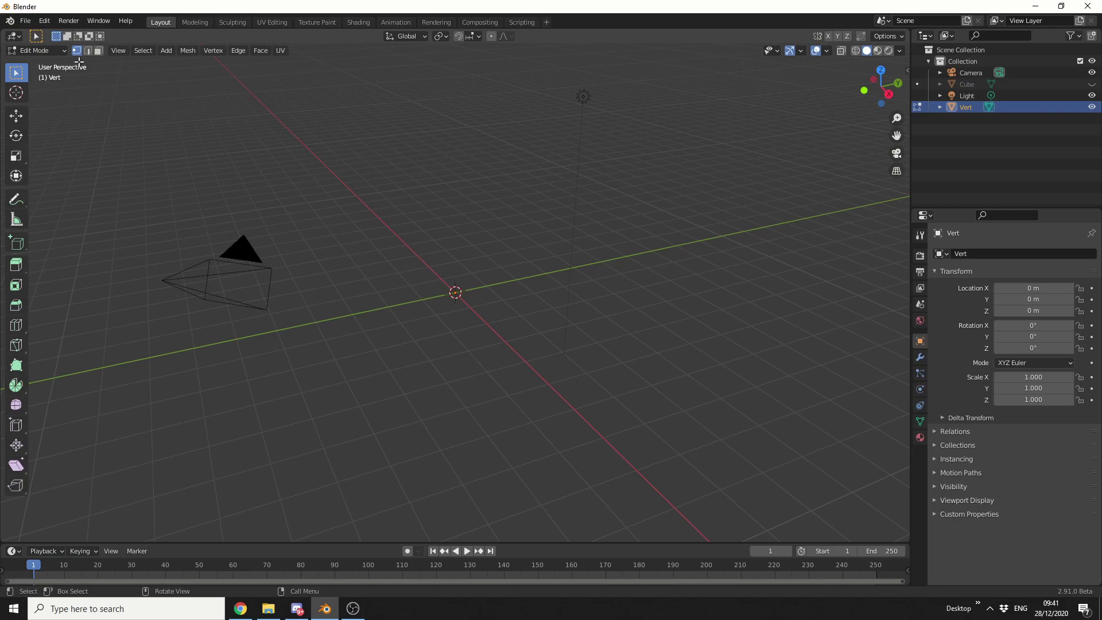
left_click(33, 50)
left_click(46, 63)
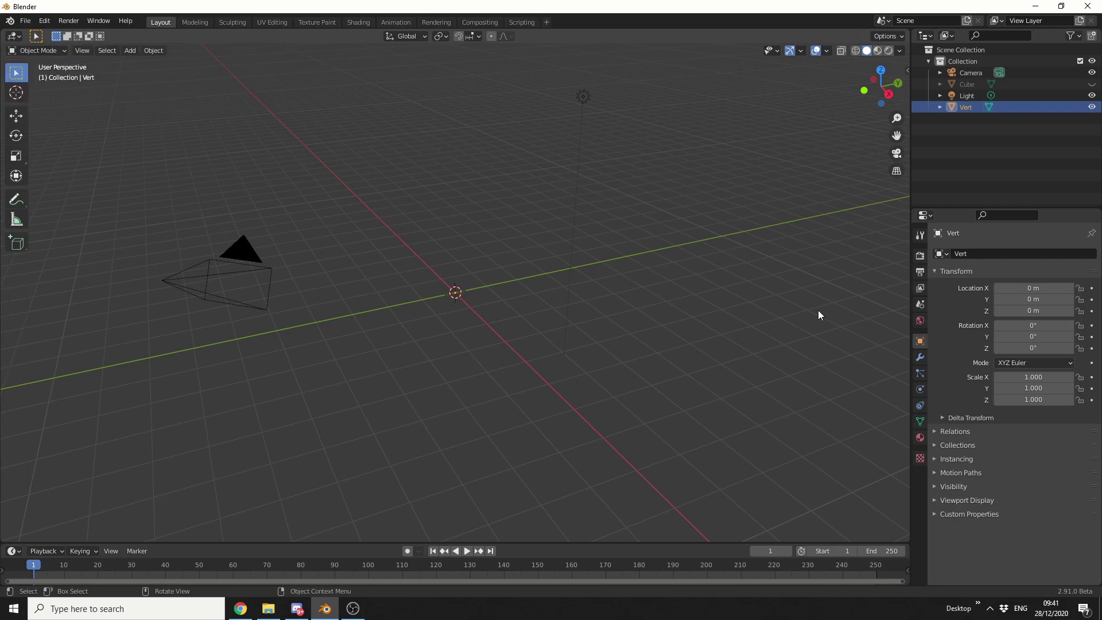
Add an emitter particle system to the vertex object with Number 75 and Seed 217
left_click(918, 374)
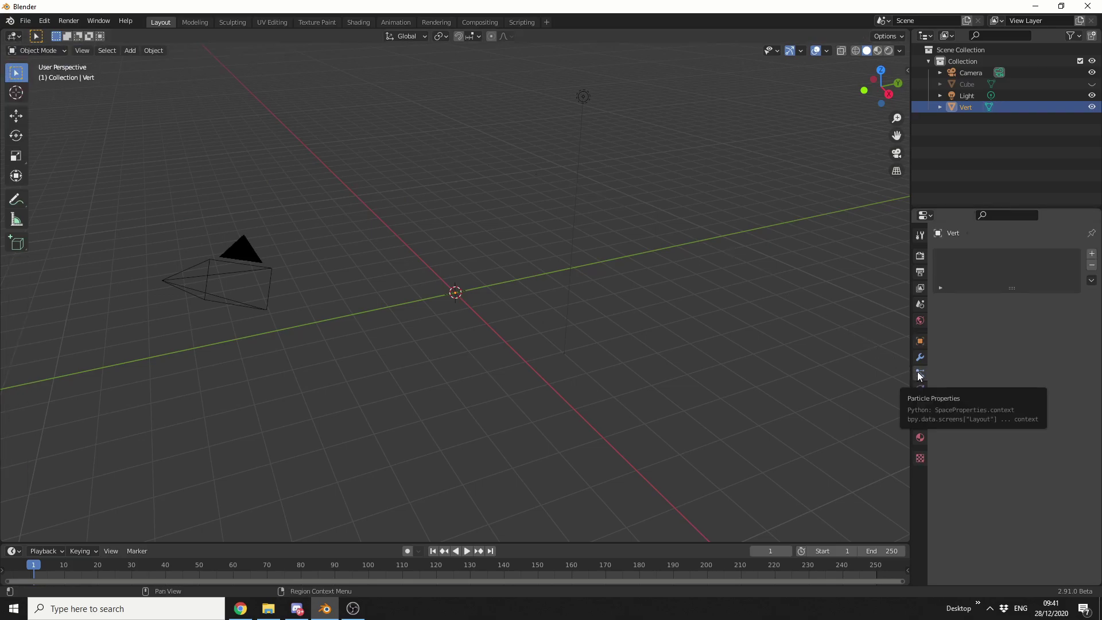
left_click(1093, 254)
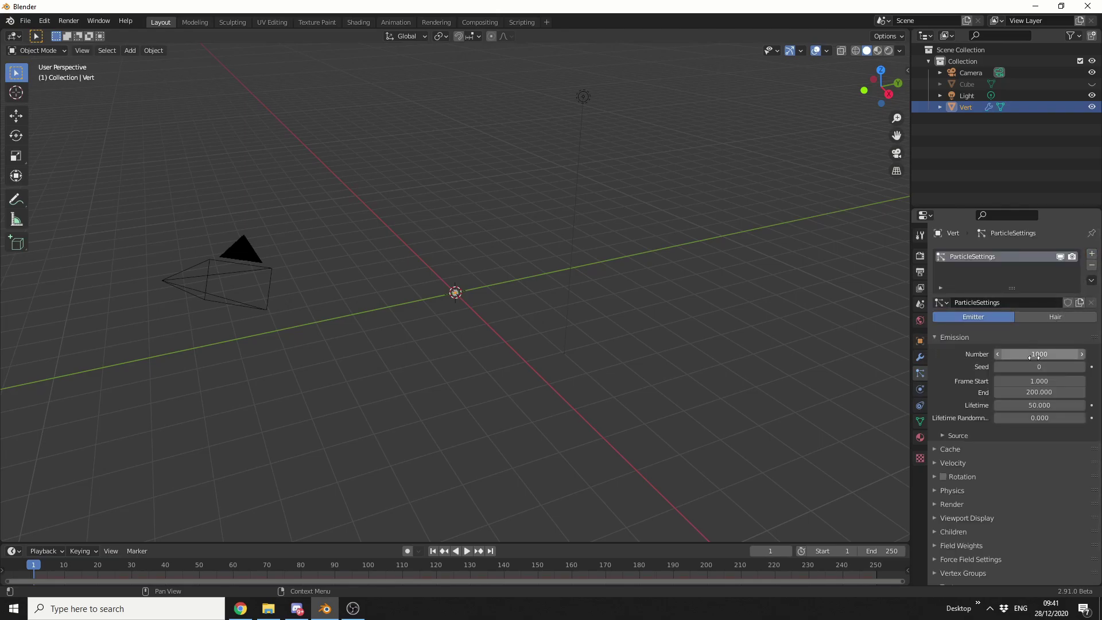
left_click(1030, 355)
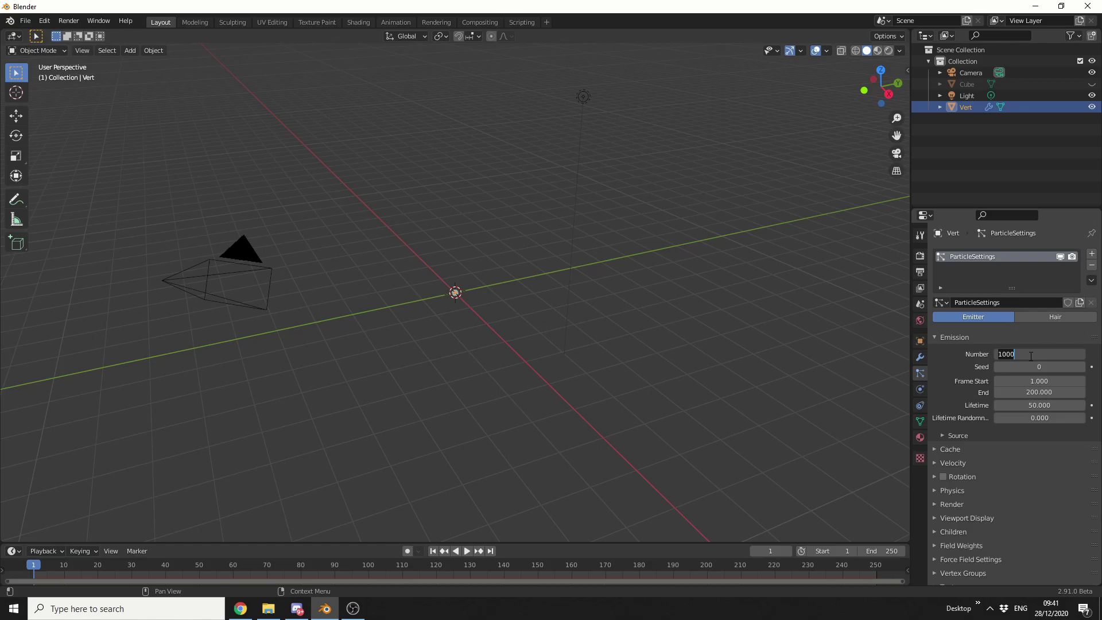
type("75")
key("Return")
left_click(1031, 368)
type("217")
key("Return")
Play the animation briefly to preview the particle emission and return to the first frame
left_click(1048, 381)
left_click(466, 551)
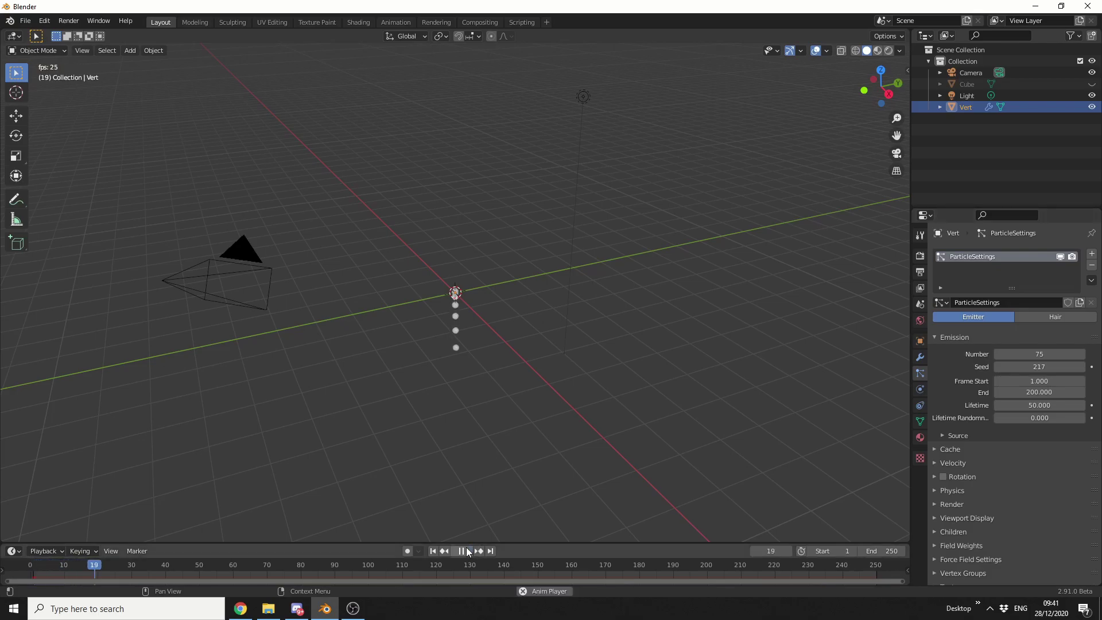
left_click(466, 550)
left_click(433, 551)
Set the particle emission's Frame Start to -50
left_click(1037, 381)
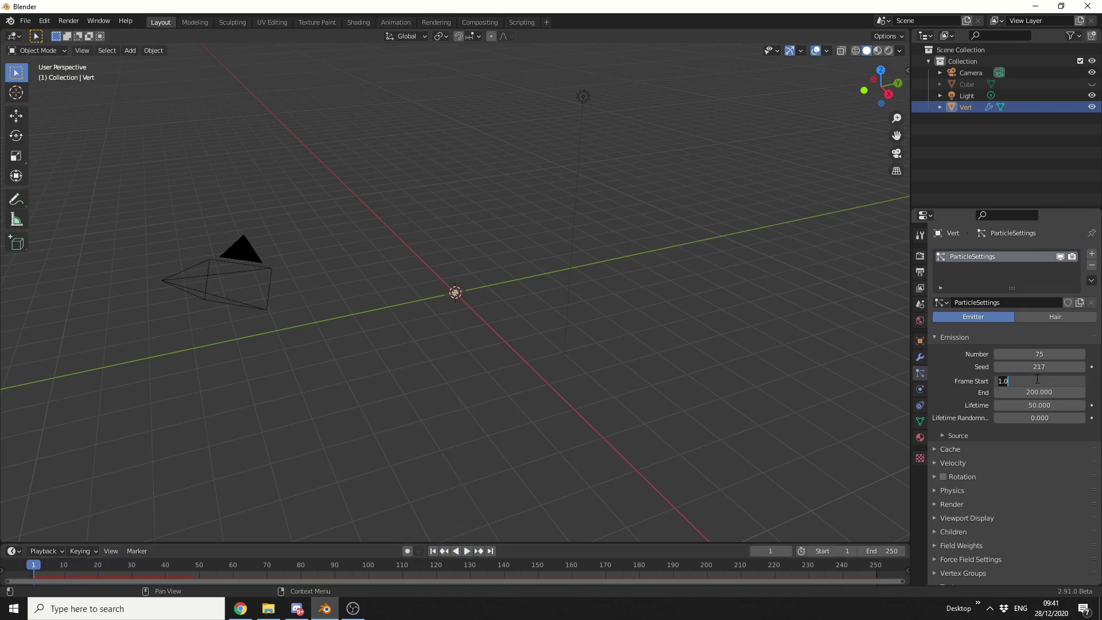
key("BackSpace")
type("-50")
key("Return")
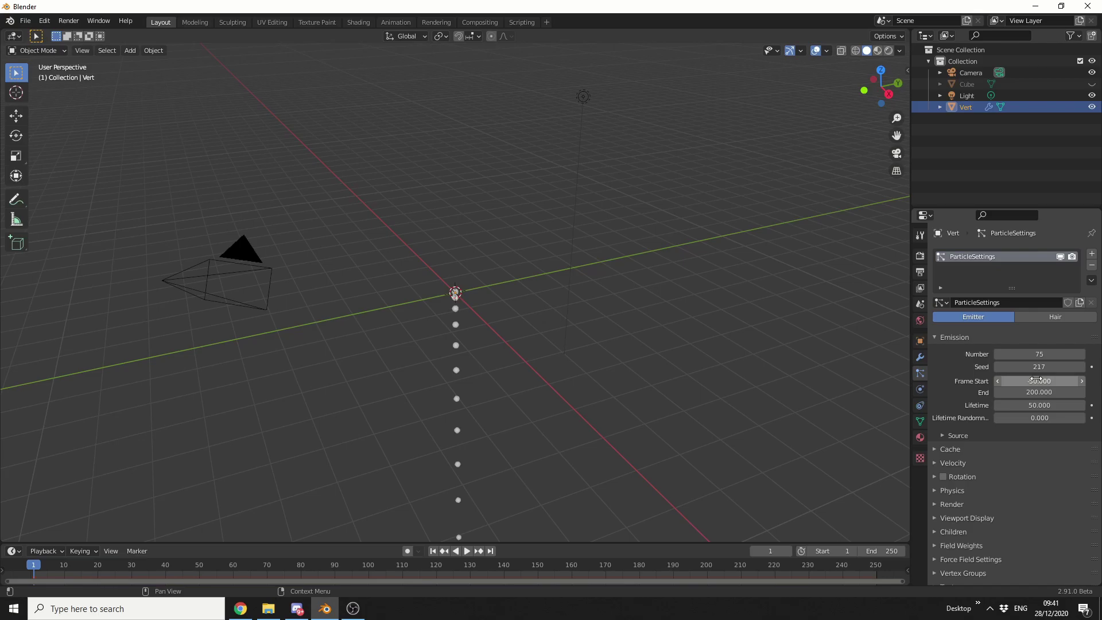
Set the particle Lifetime to 250
left_click(1049, 405)
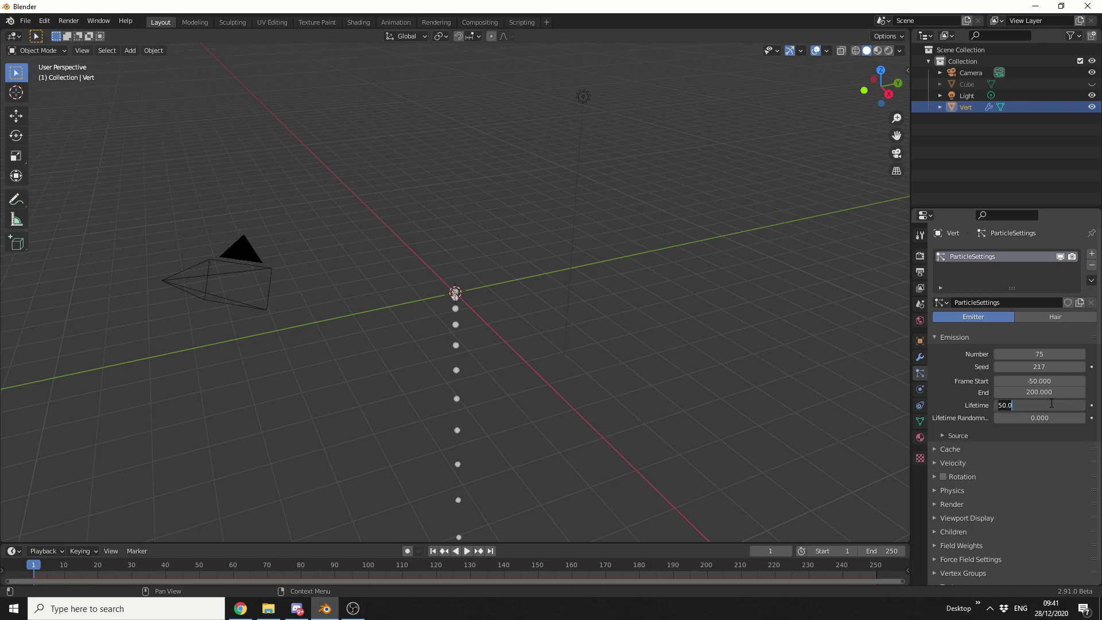
type("250")
key("Return")
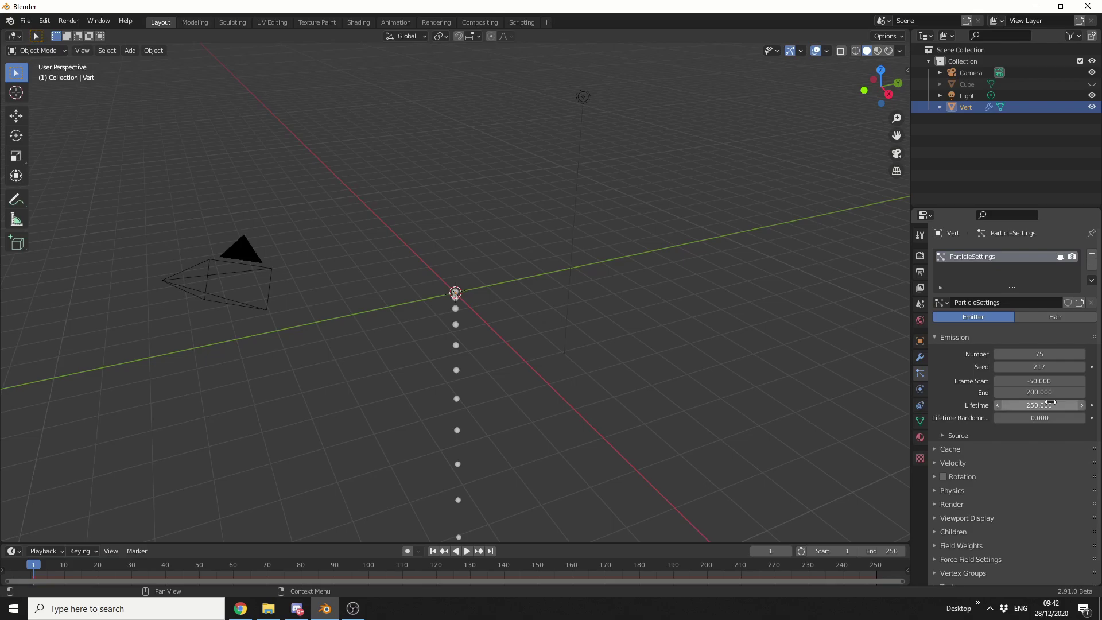
Set the particle Lifetime to 300 and play the animation to preview the particles
left_click(1049, 404)
type("300")
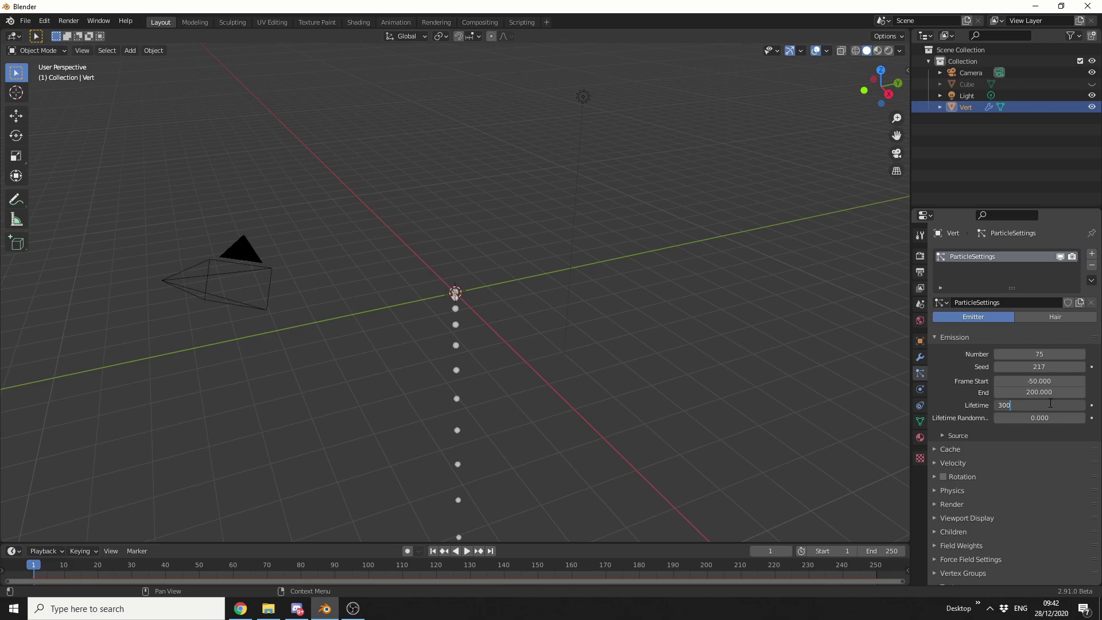
key("Return")
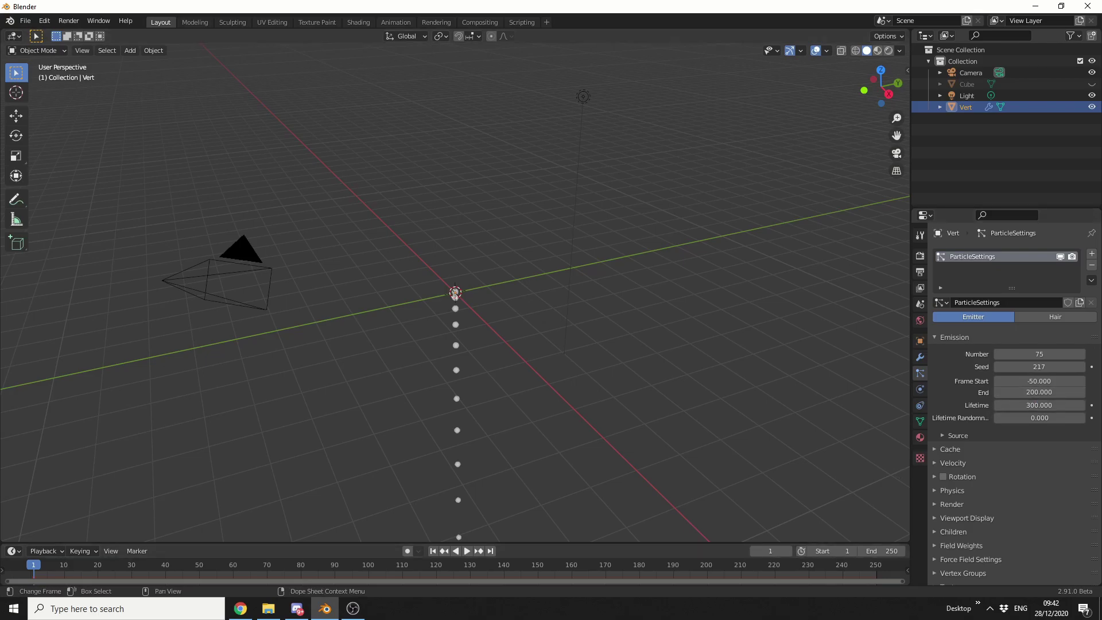
left_click(467, 551)
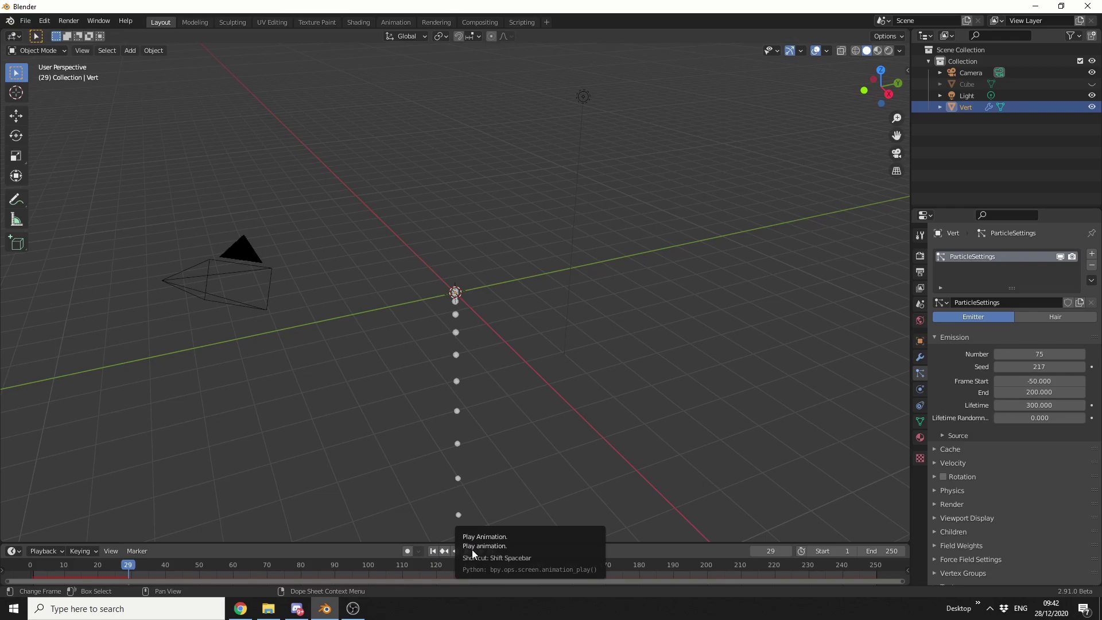
Render the particles as Object, using the hidden Cube as the instance object
left_click(952, 504)
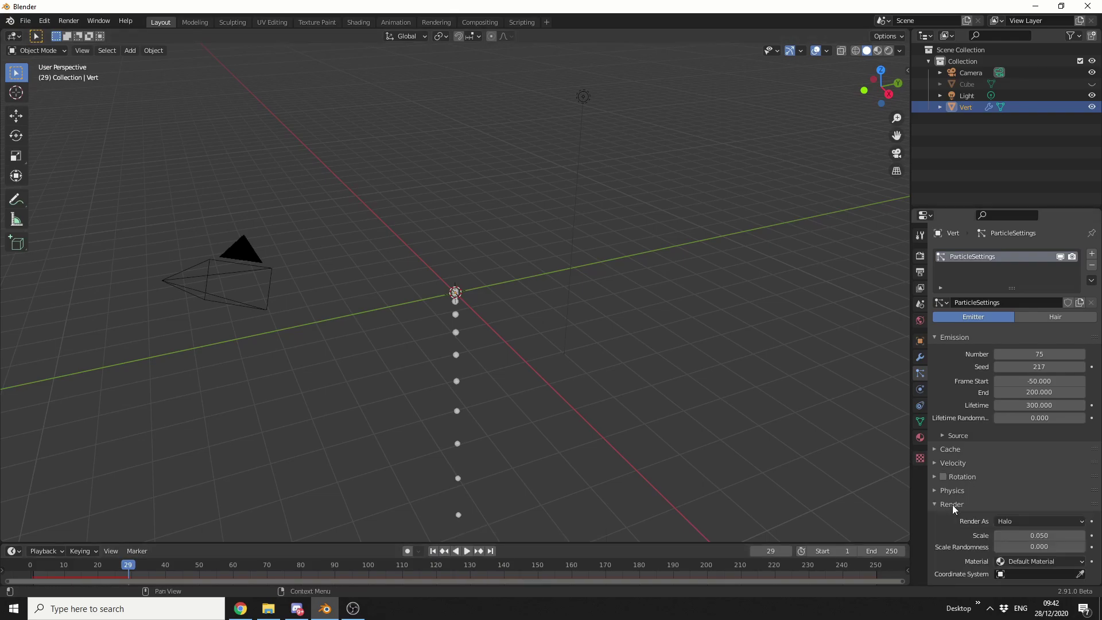
scroll(955, 504, "down", 2)
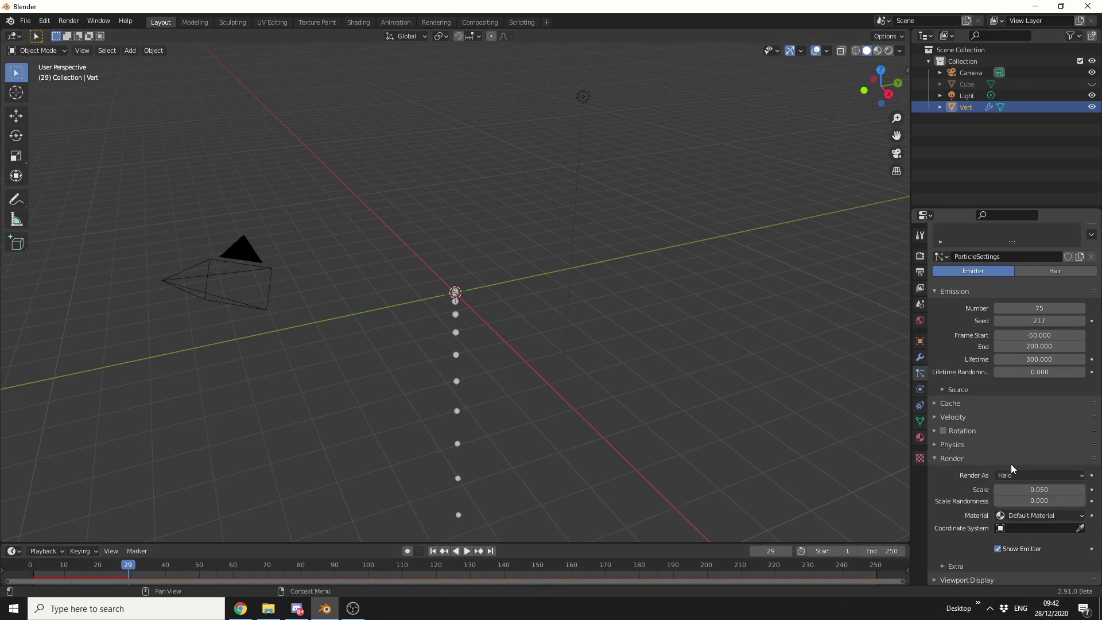
left_click(1021, 474)
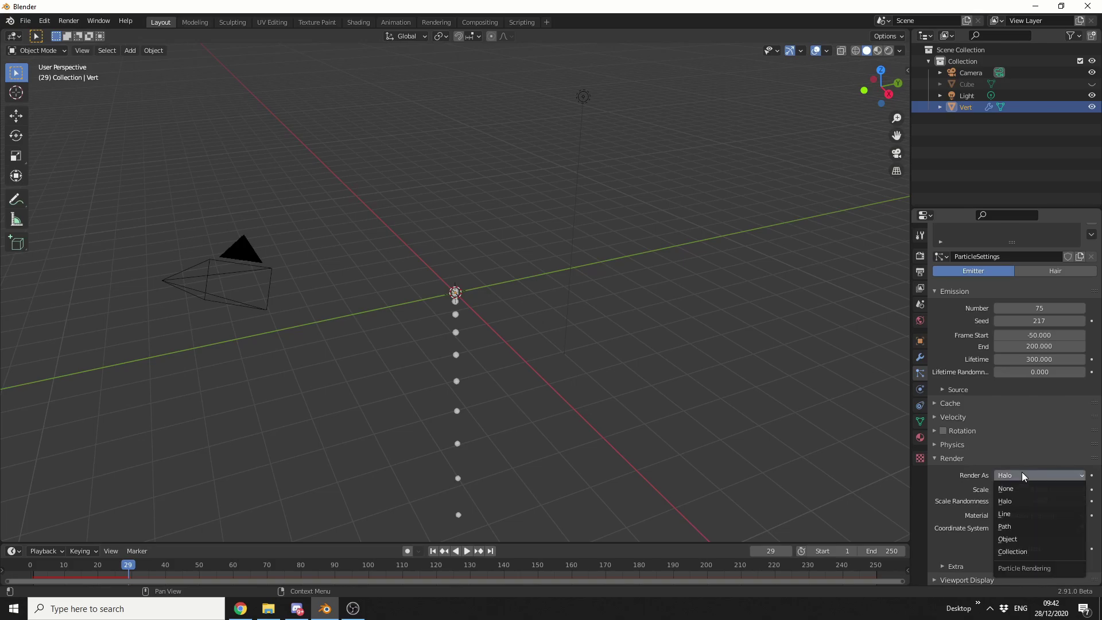
left_click(1017, 539)
scroll(1014, 517, "down", 3)
left_click(1076, 491)
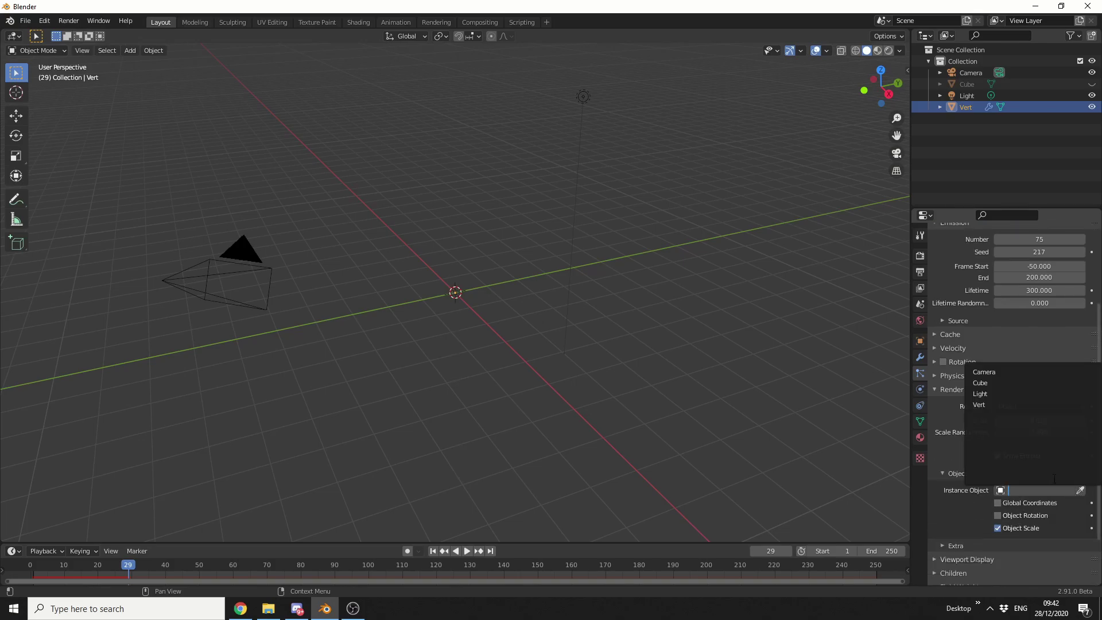
left_click(981, 383)
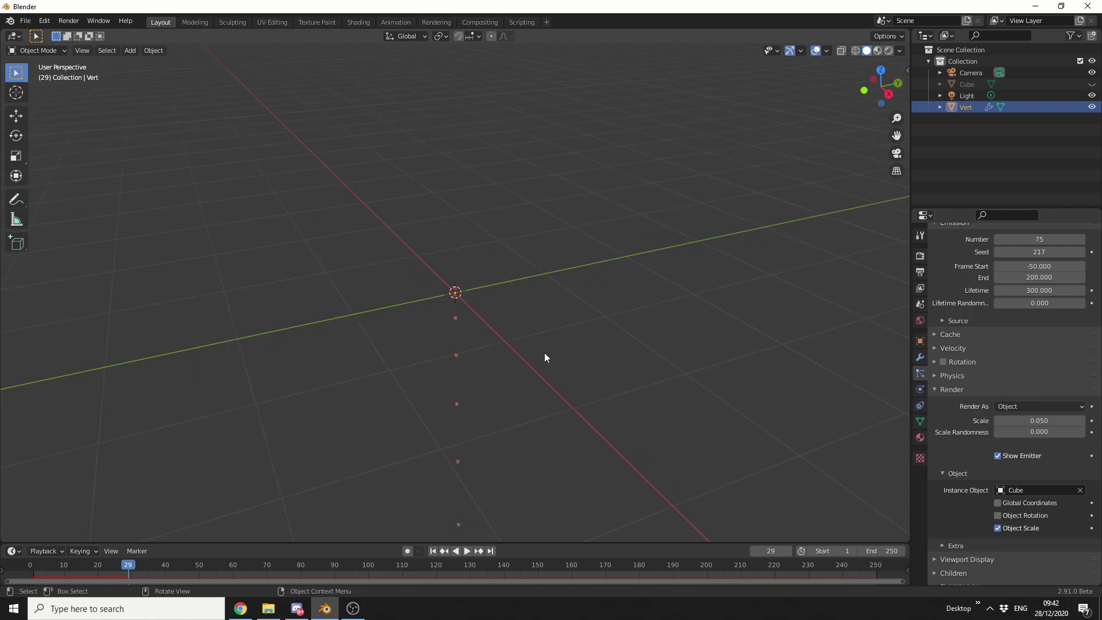
Set the particles' render Scale to 0.310 and Scale Randomness to 0.304, and preview the animation
scroll(956, 460, "down", 3)
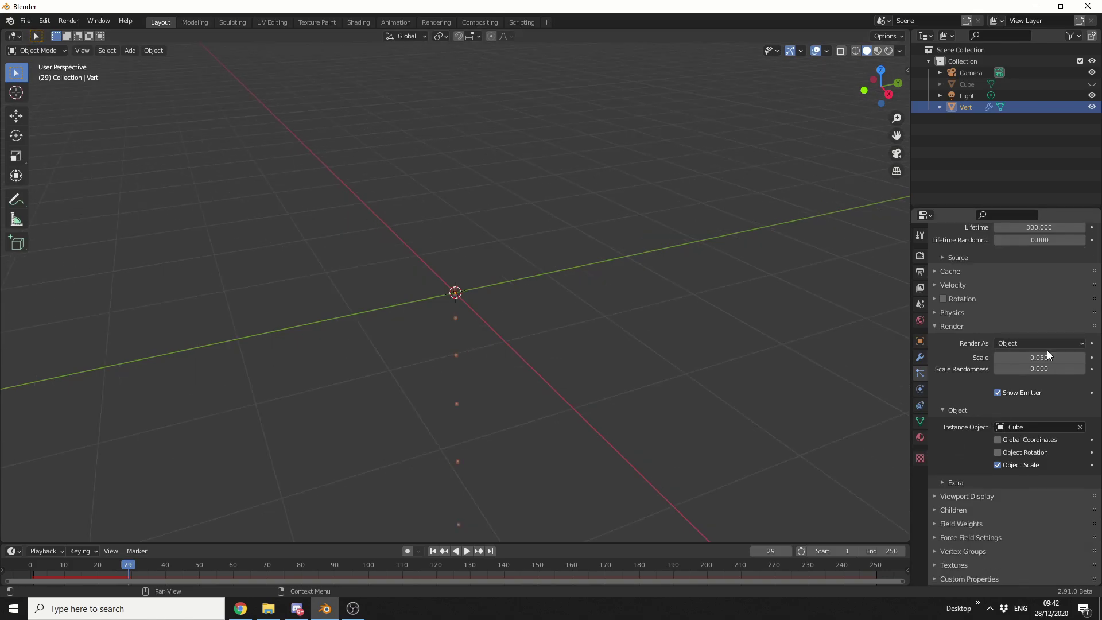
left_click_drag(1046, 357, 1013, 368)
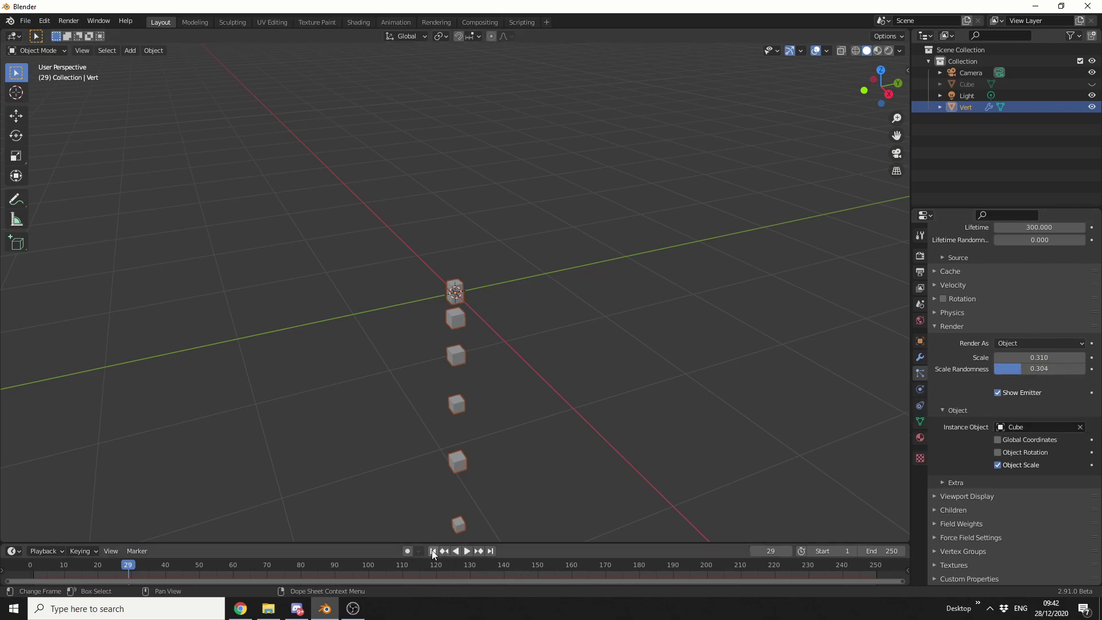
left_click(466, 550)
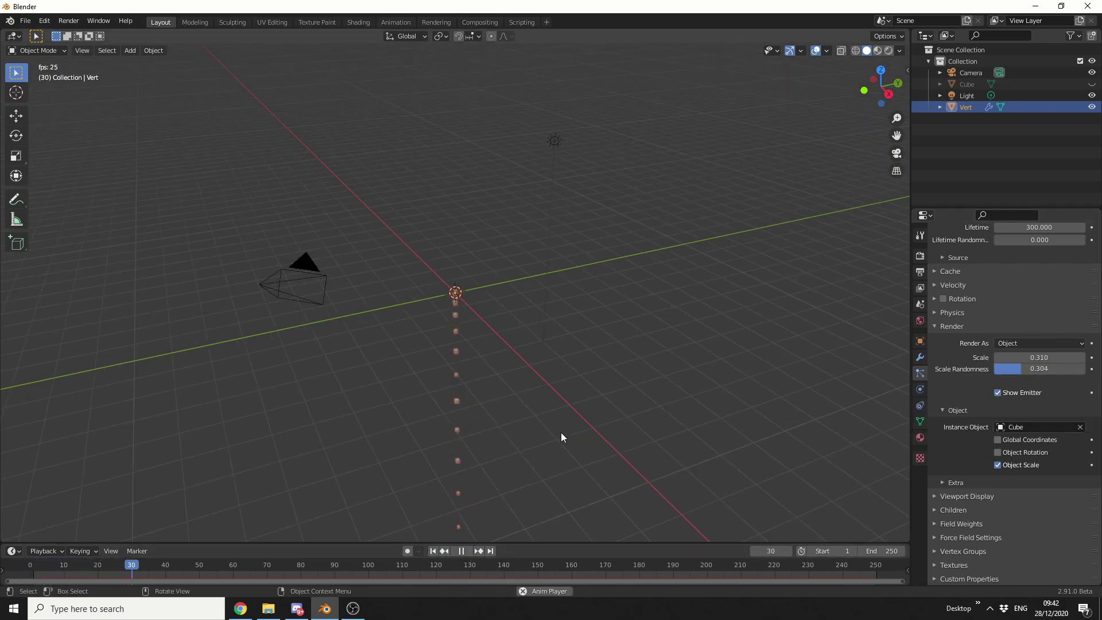
left_click(463, 552)
Change the particle system's Physics Type to Boids
left_click(1028, 312)
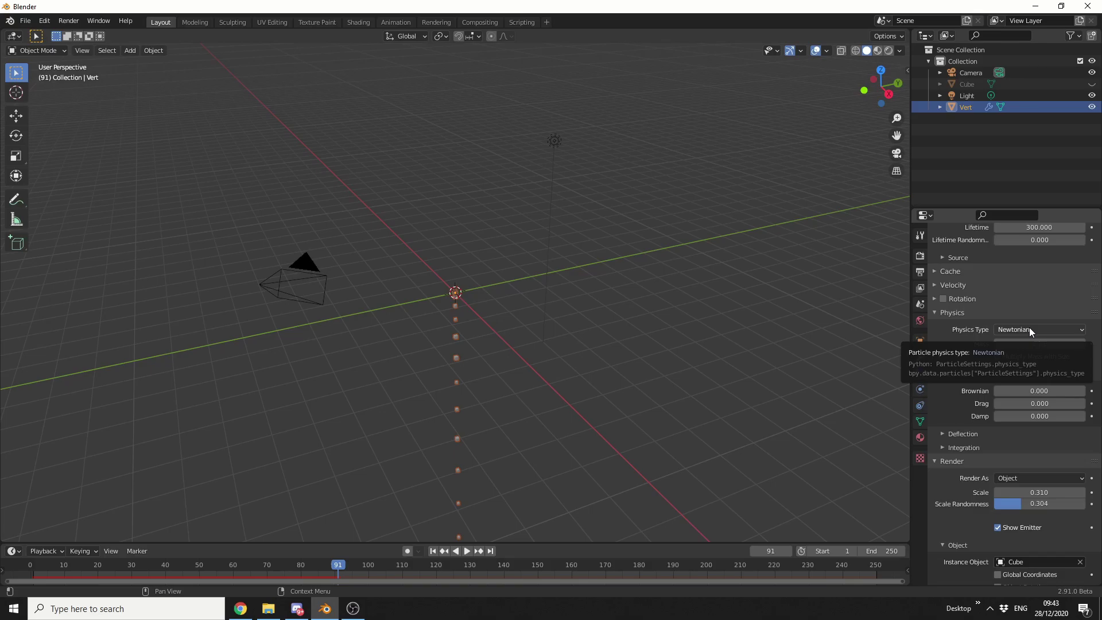
left_click(1029, 329)
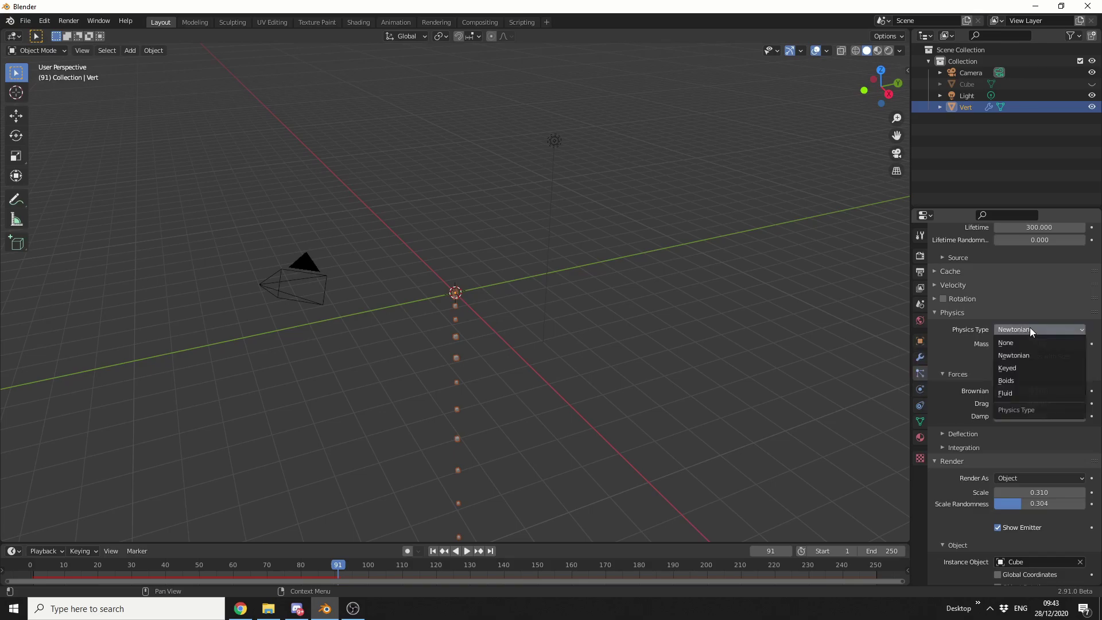
left_click(1025, 380)
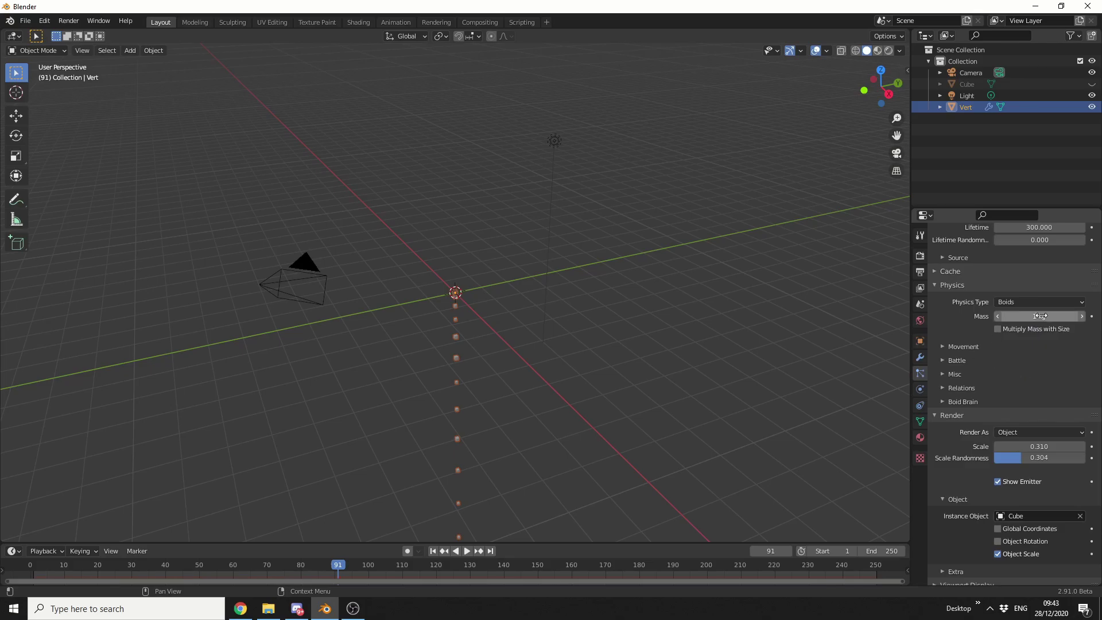
Set the boids' Mass to 0.3 kg and look over the Movement and Battle settings
left_click(1009, 316)
type("0.")
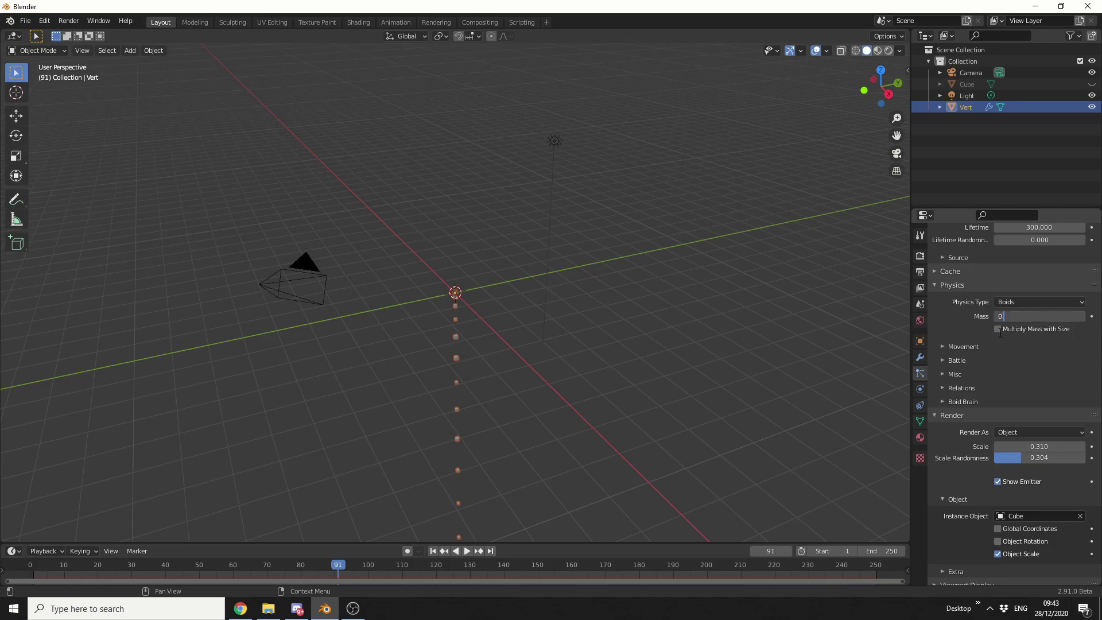
type("3 kg")
left_click(964, 346)
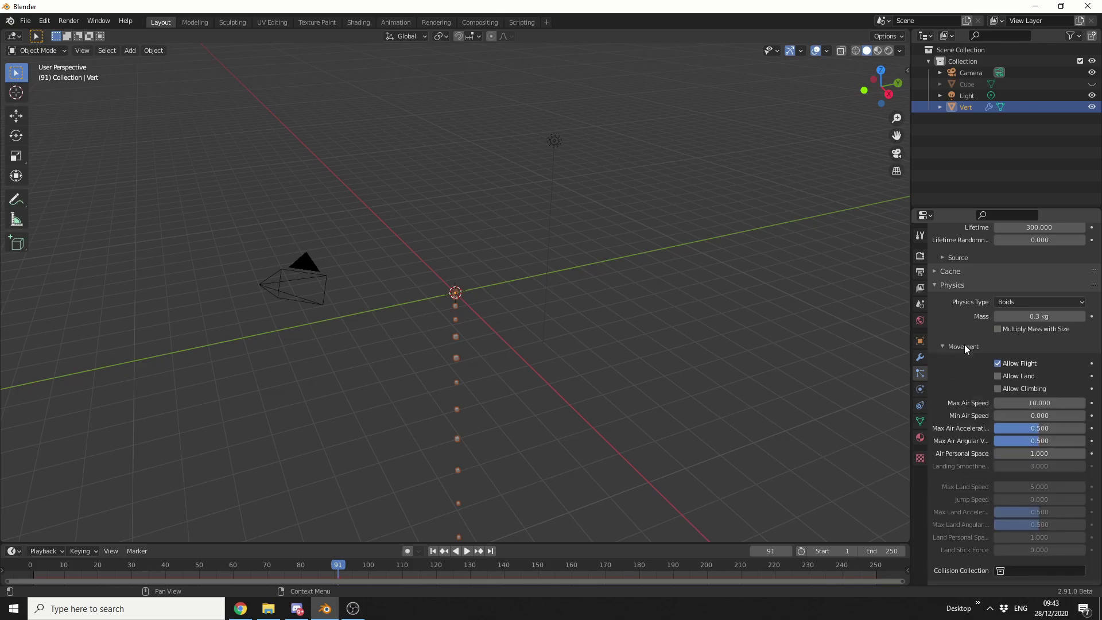
left_click(963, 348)
left_click(956, 358)
left_click(956, 358)
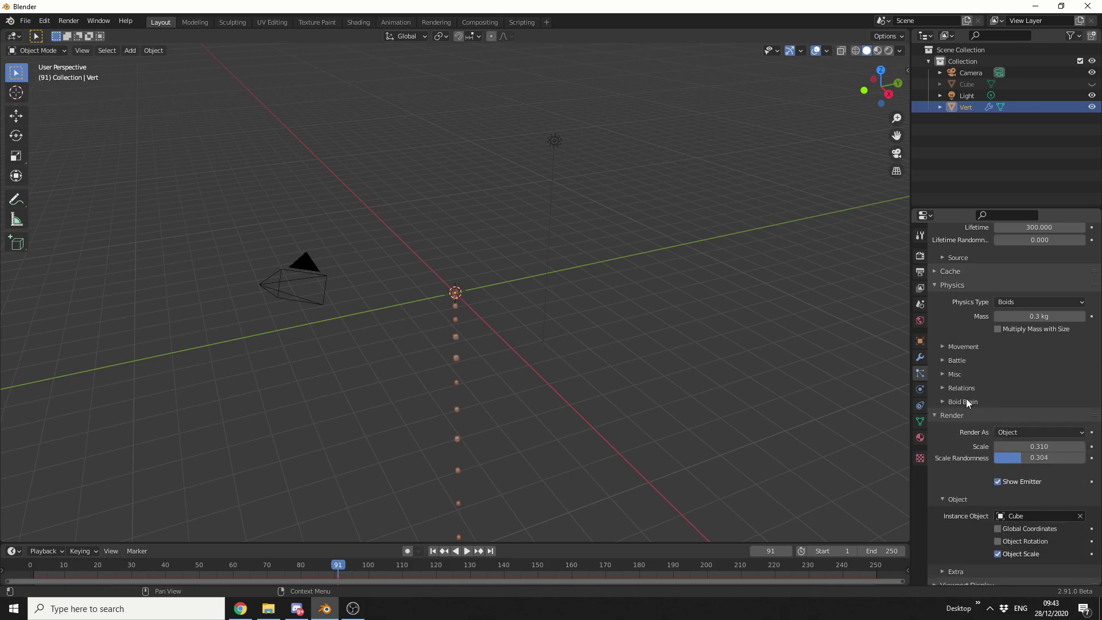
Preview the boid simulation from the first frame, then return to frame 1
left_click(433, 550)
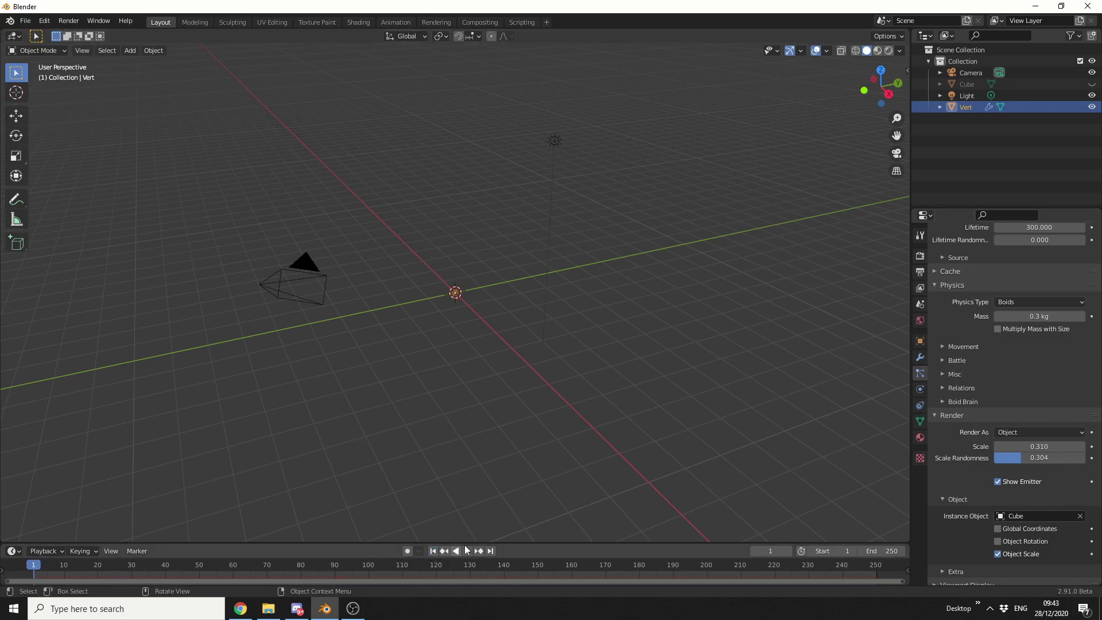
left_click(467, 550)
left_click(464, 551)
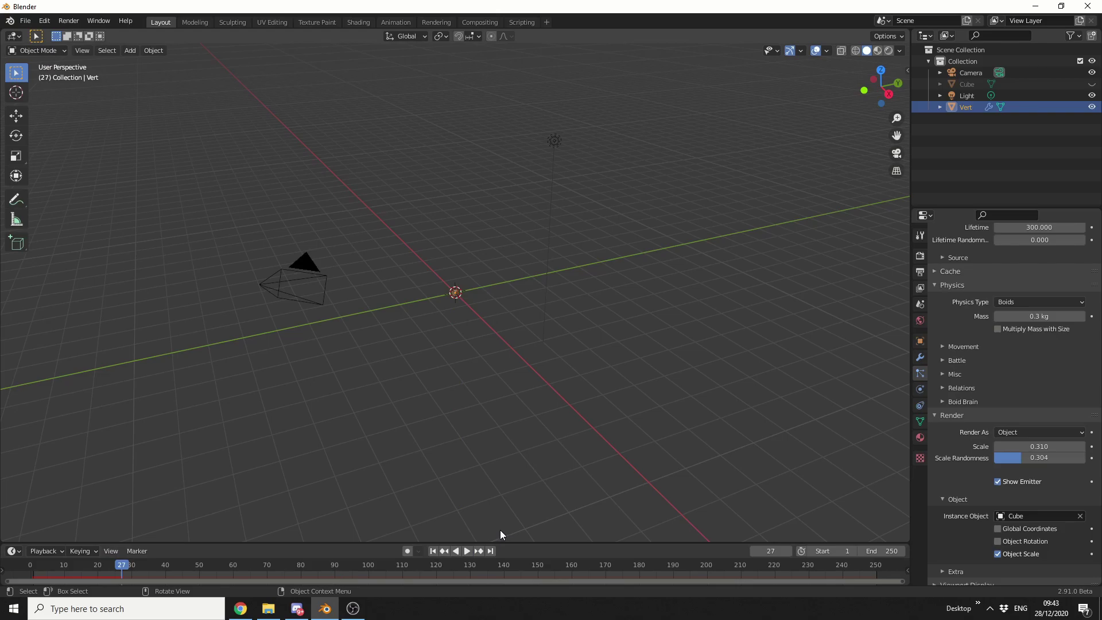
left_click(434, 550)
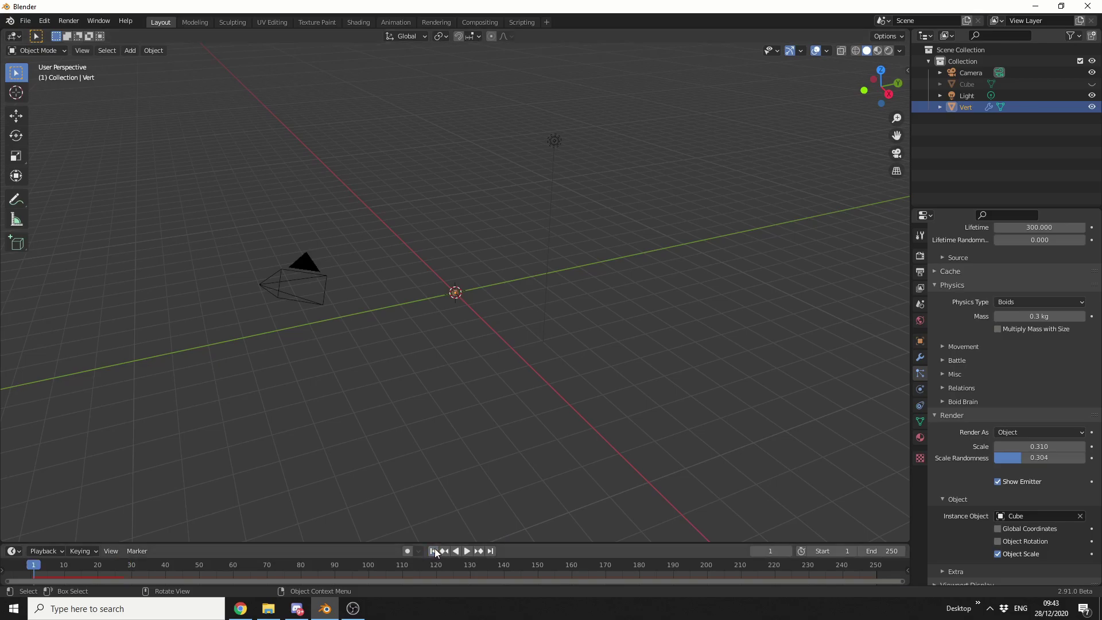
Add a monkey mesh scaled to about half size and move it along the negative Y axis away from the emitter
left_click(134, 50)
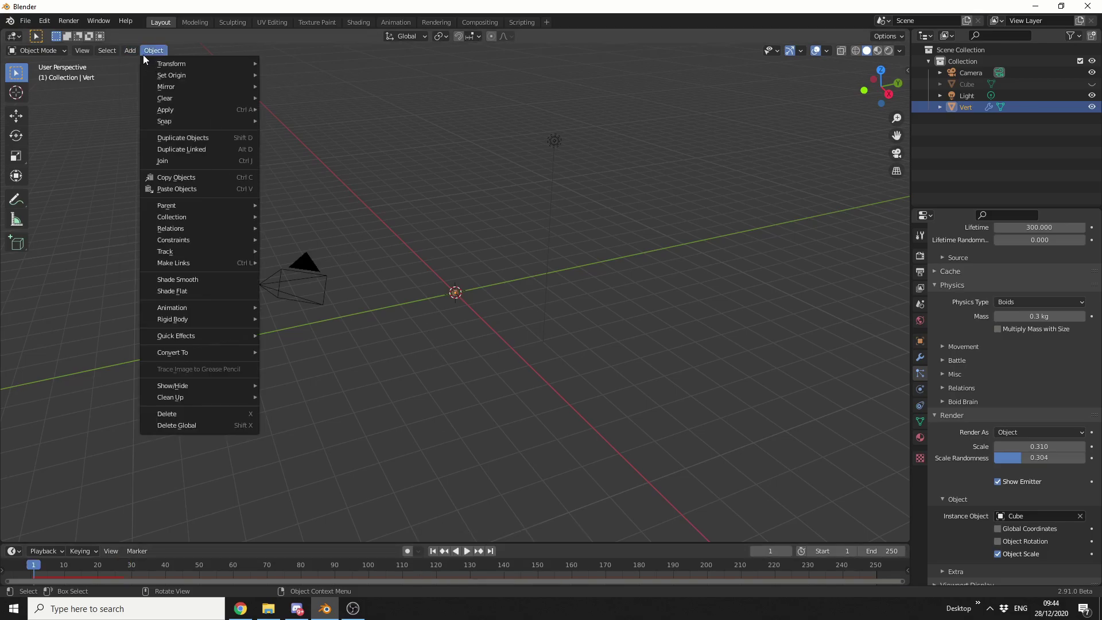
mouse_move(140, 64)
left_click(244, 172)
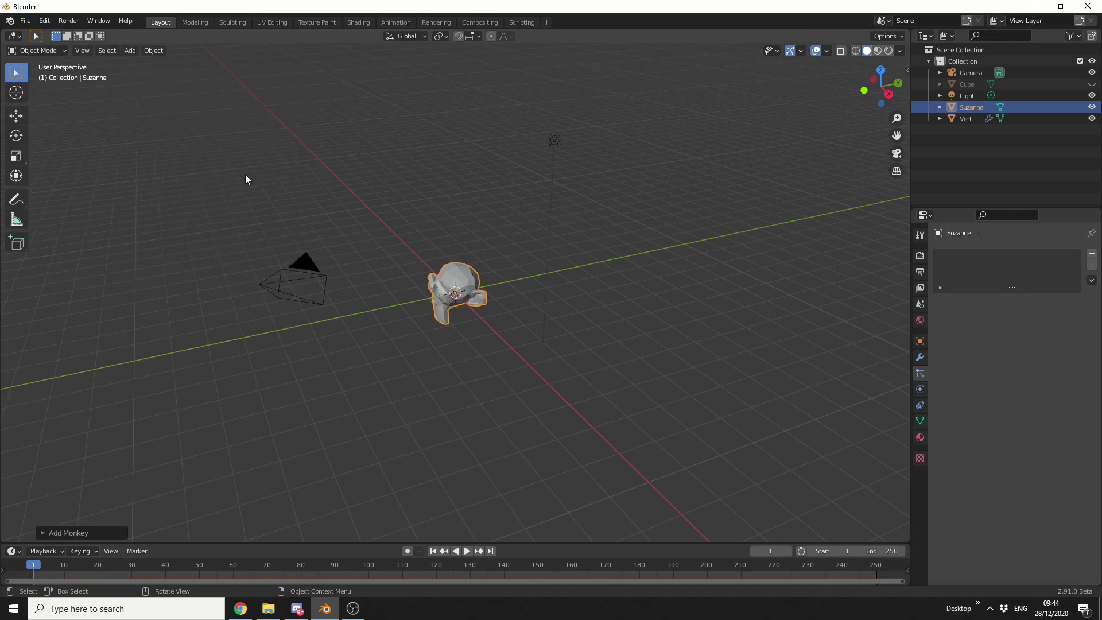
key("s")
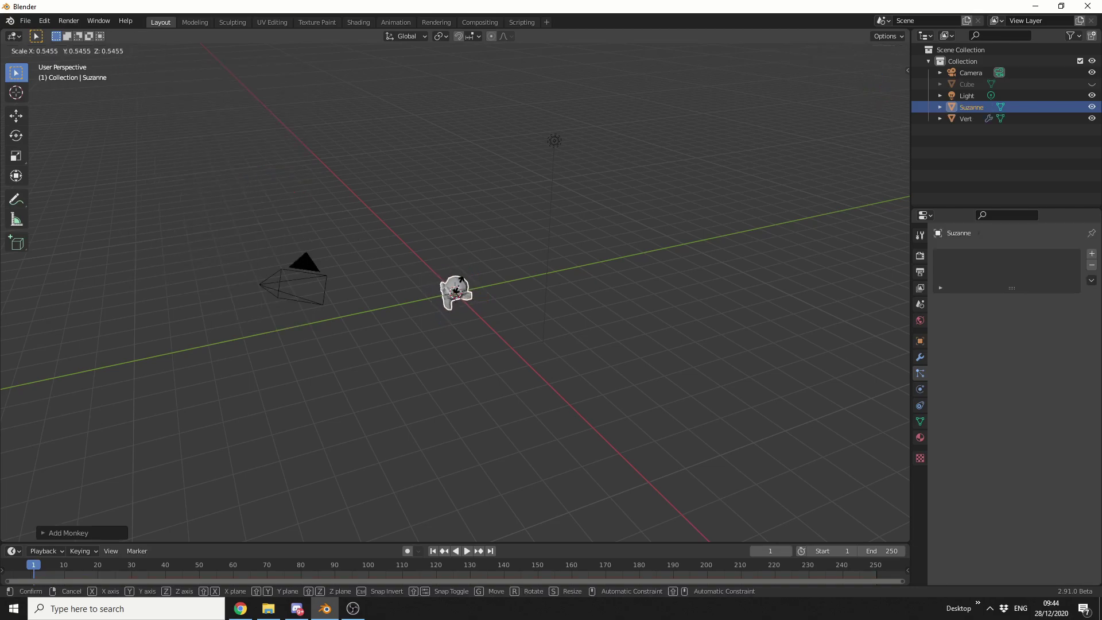
left_click(462, 287)
left_click(15, 115)
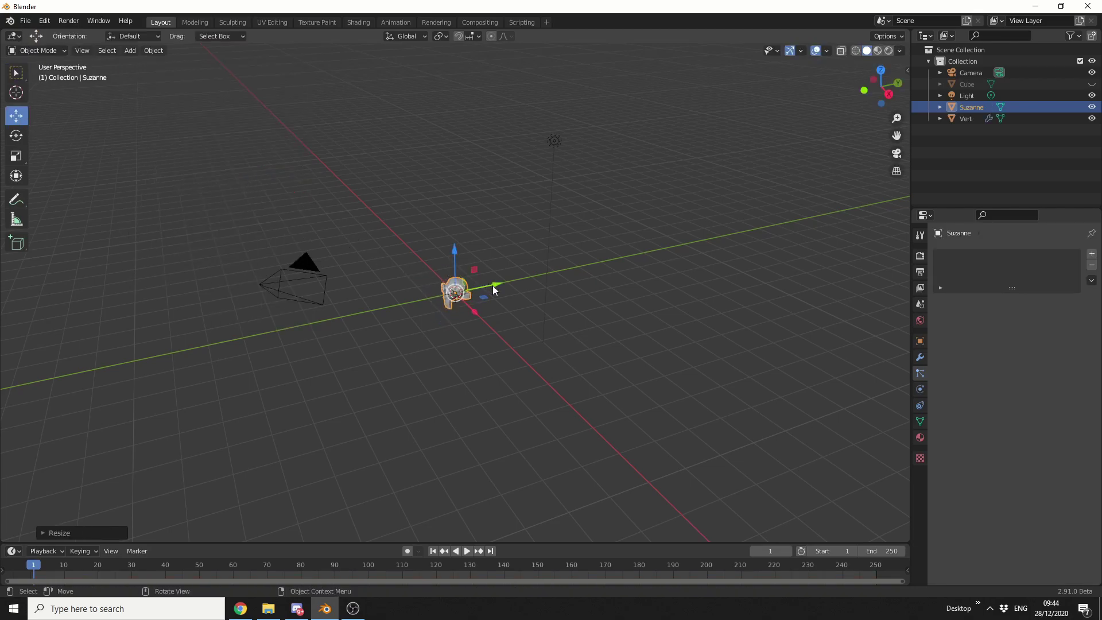
left_click_drag(495, 284, 414, 316)
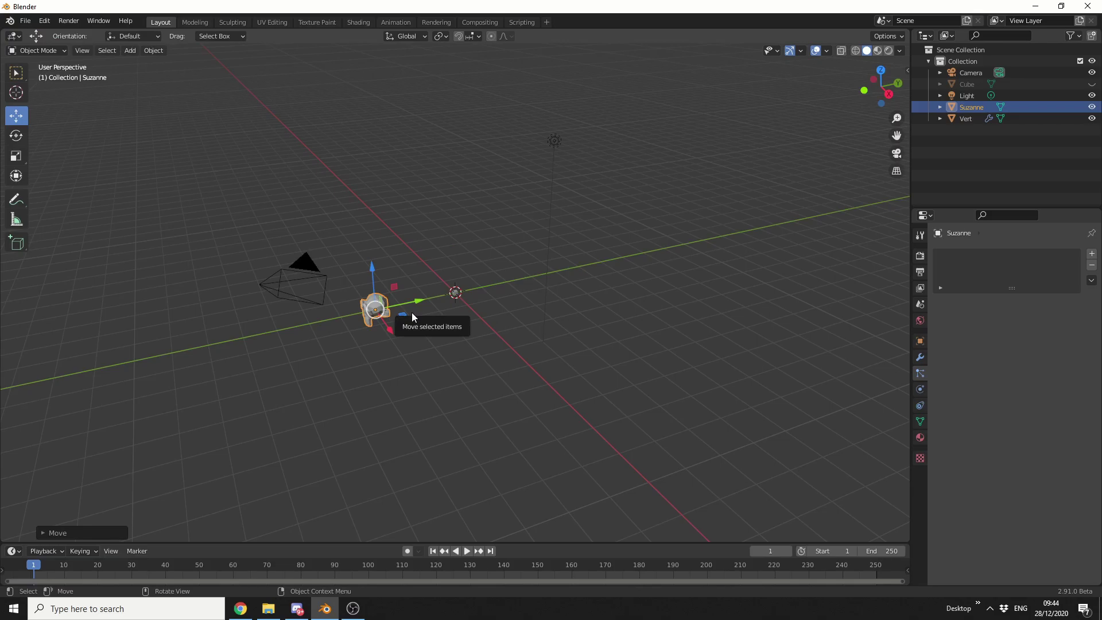
Add an Avoid Collision rule to the vertex emitter's Boid Brain and set Rule Fuzziness to 0.662
left_click(456, 293)
scroll(1038, 342, "down", 6)
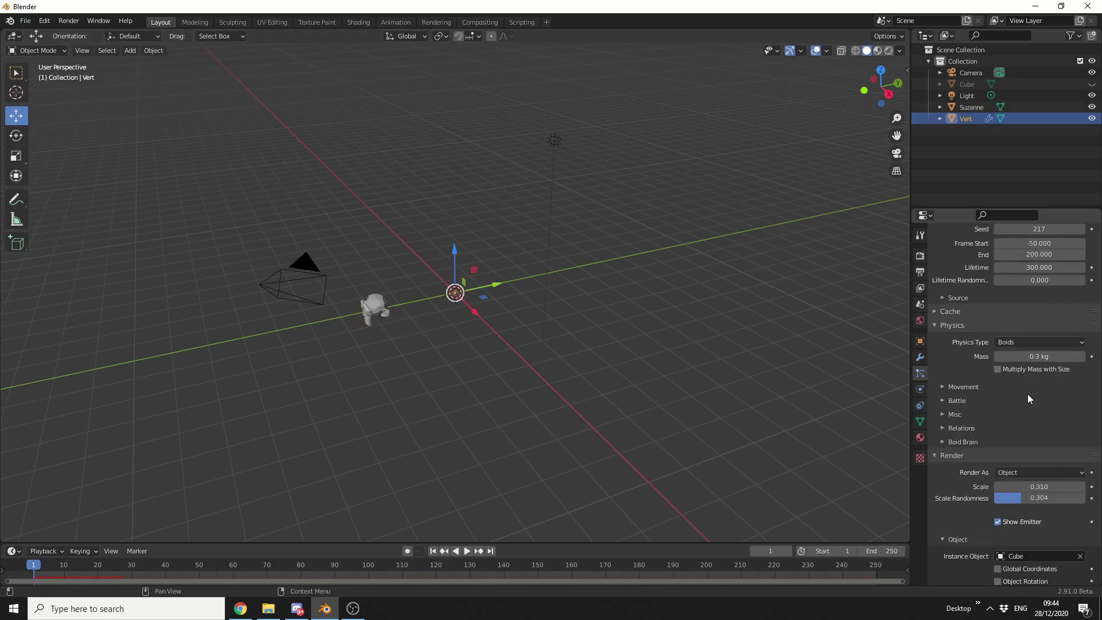
left_click(954, 443)
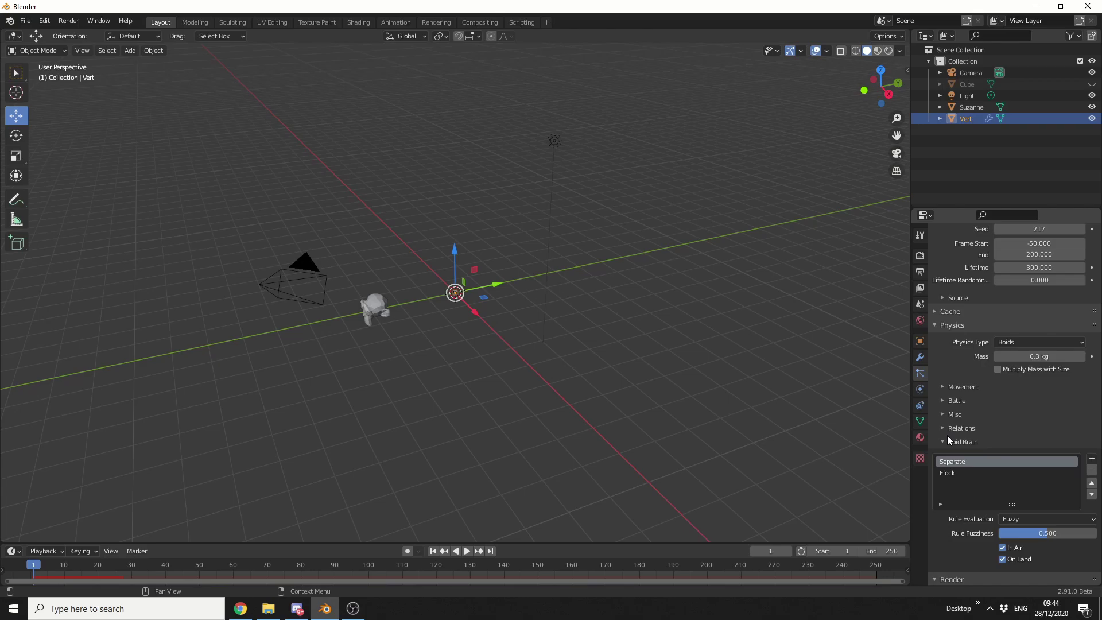
left_click(1091, 458)
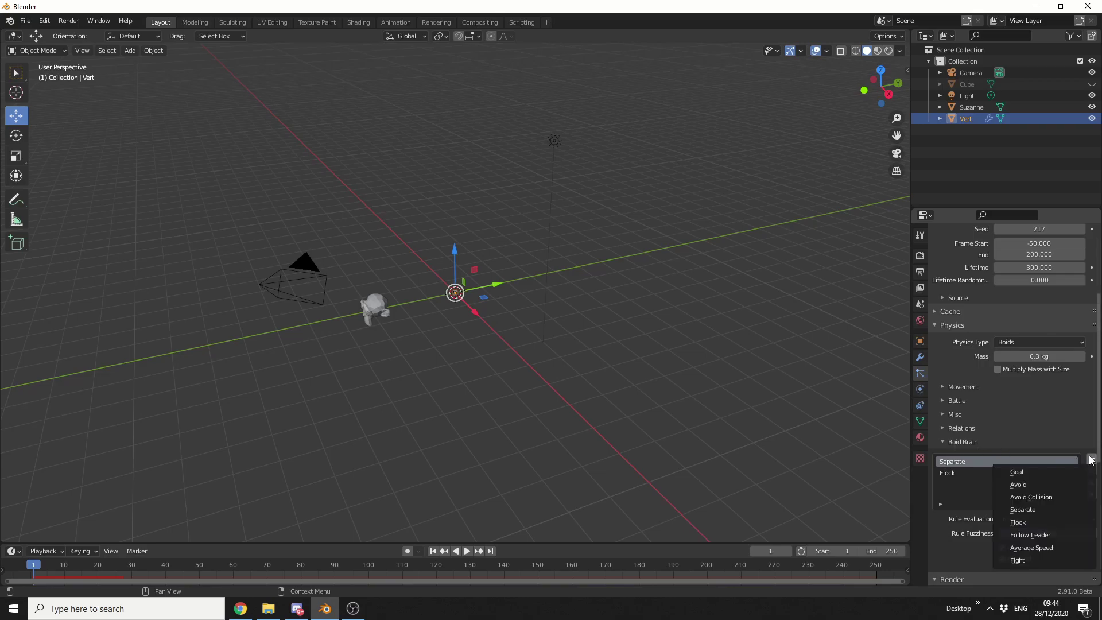
left_click(1027, 497)
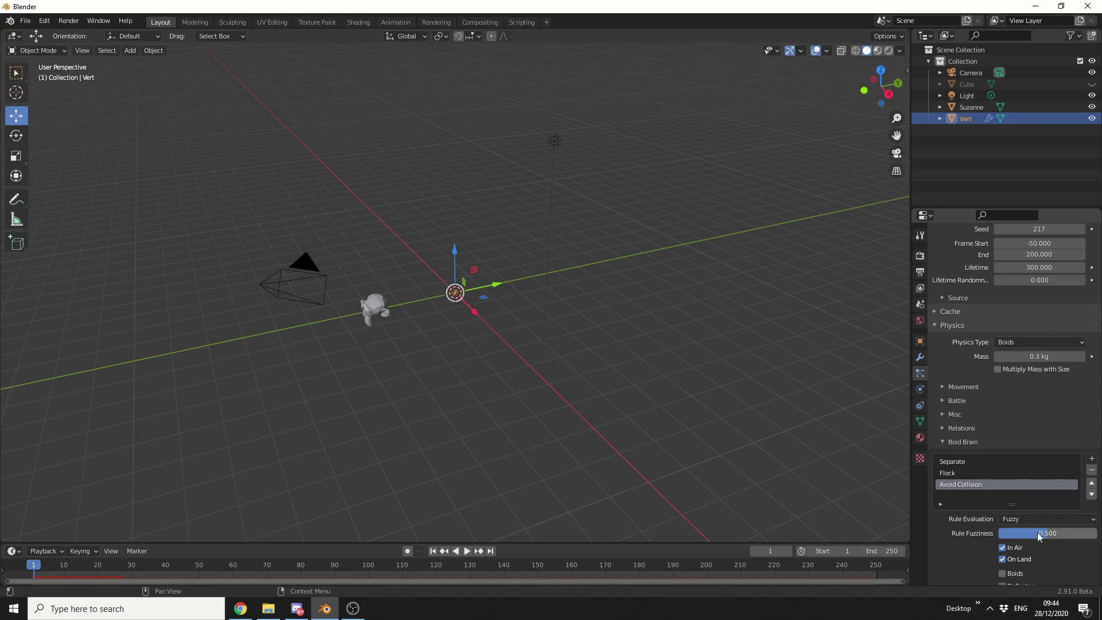
left_click_drag(1061, 532, 1063, 532)
Add a Follow Leader rule with Suzanne as its target object and preview the swarm
scroll(1063, 532, "down", 3)
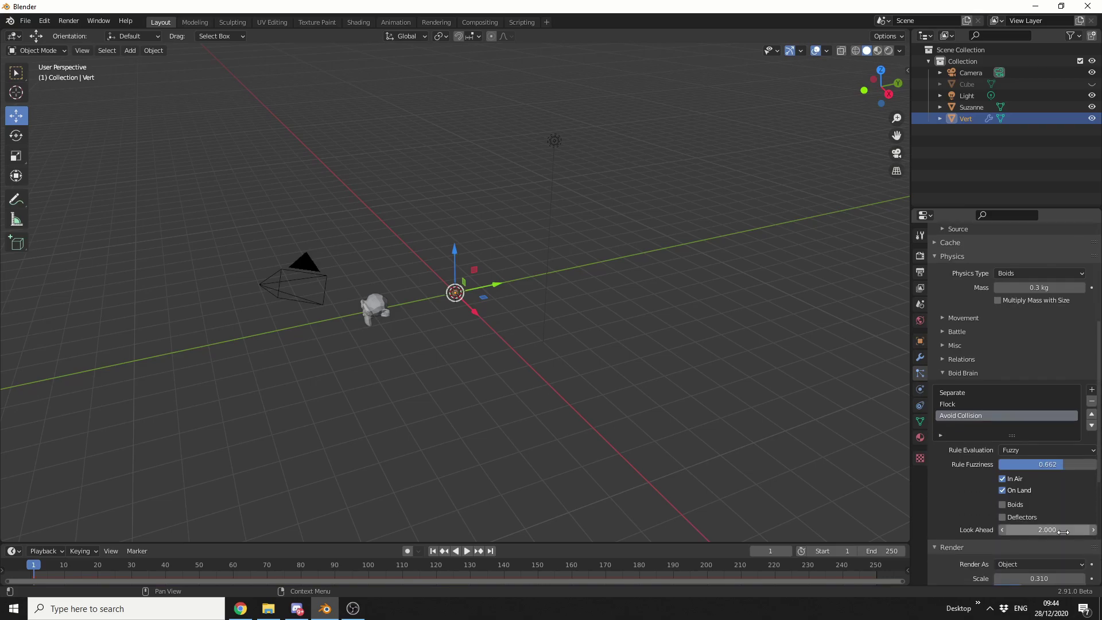
left_click(1091, 391)
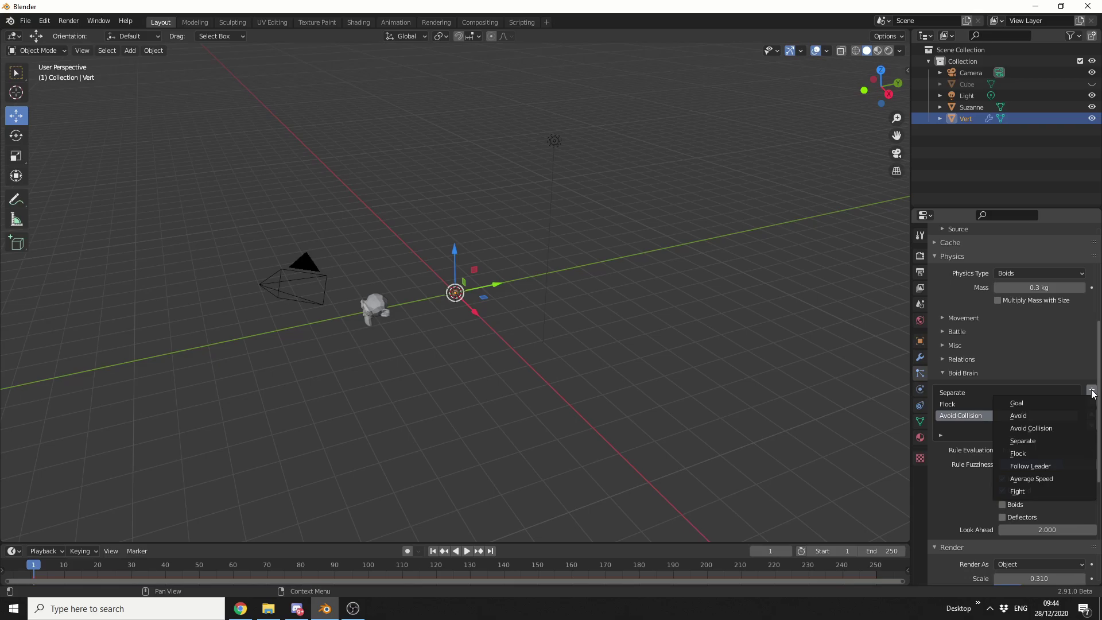
left_click(1043, 467)
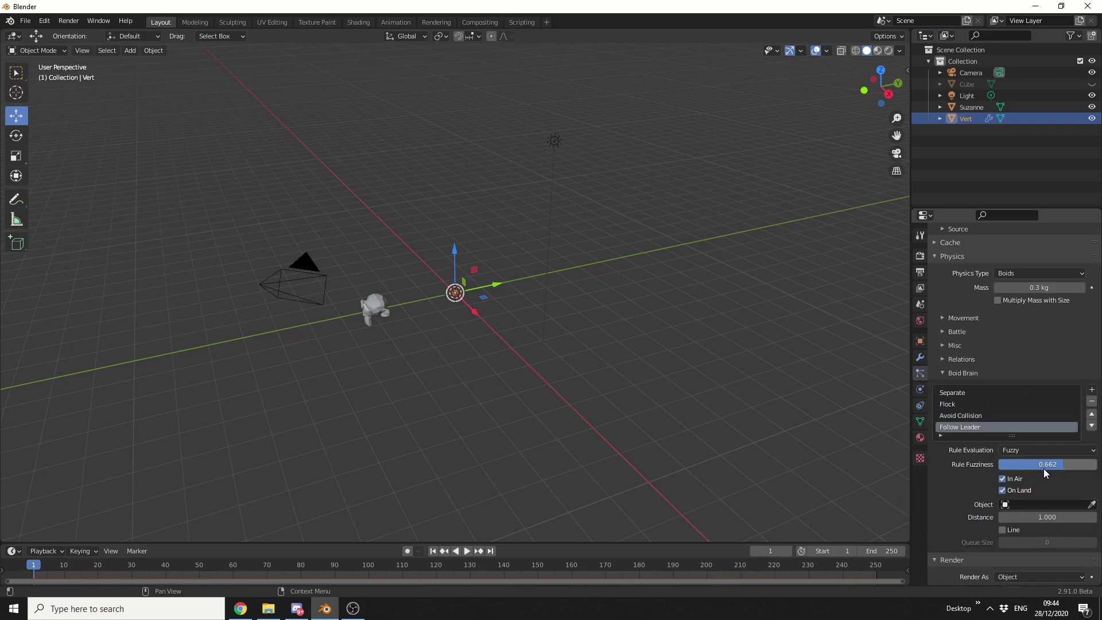
left_click(1091, 504)
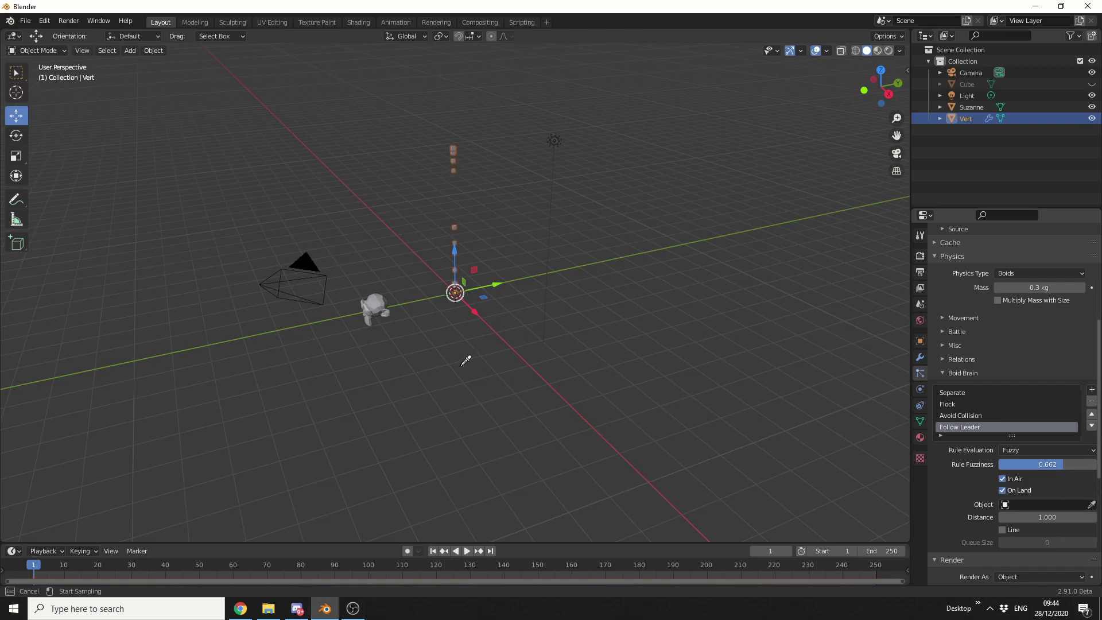
left_click(380, 298)
left_click(467, 550)
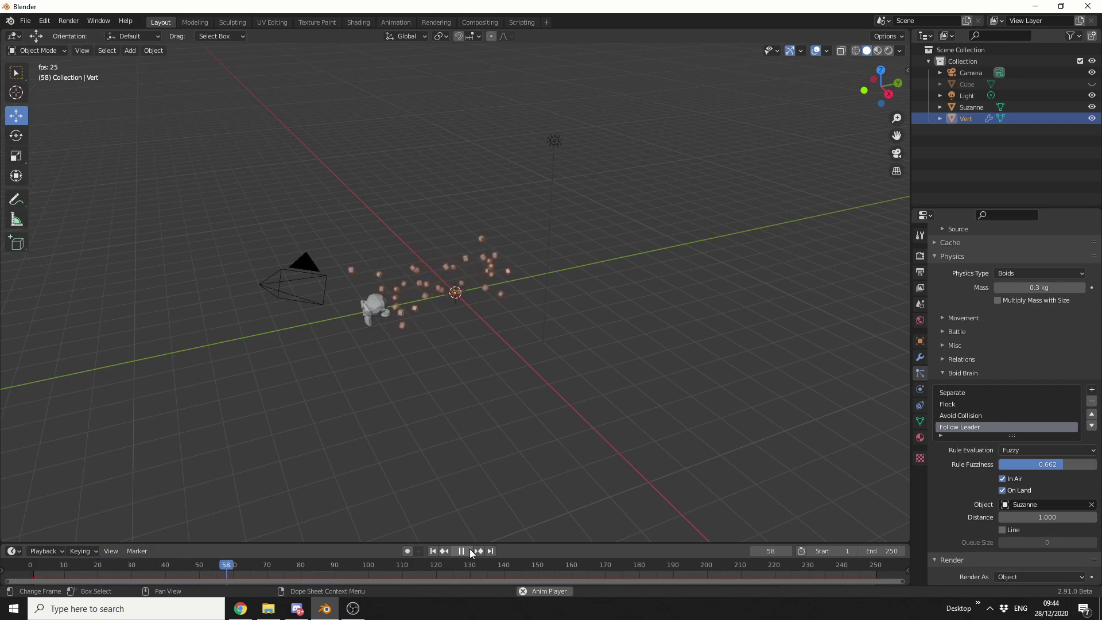
left_click(467, 551)
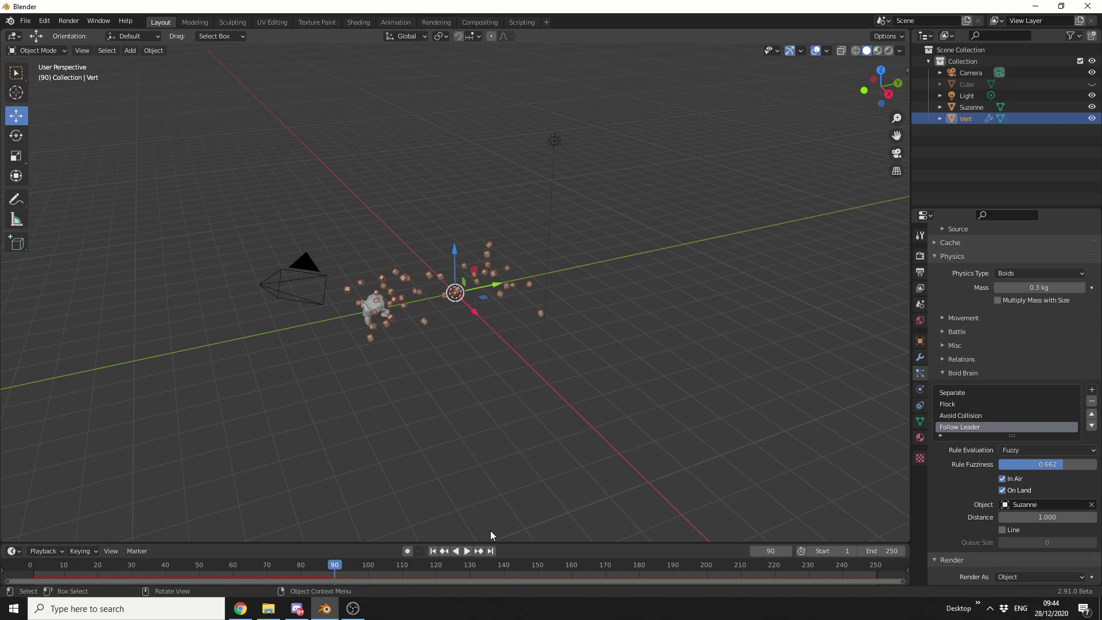
Set the Follow Leader rule's Distance to 0.5 and replay the simulation from the first frame
left_click(1031, 510)
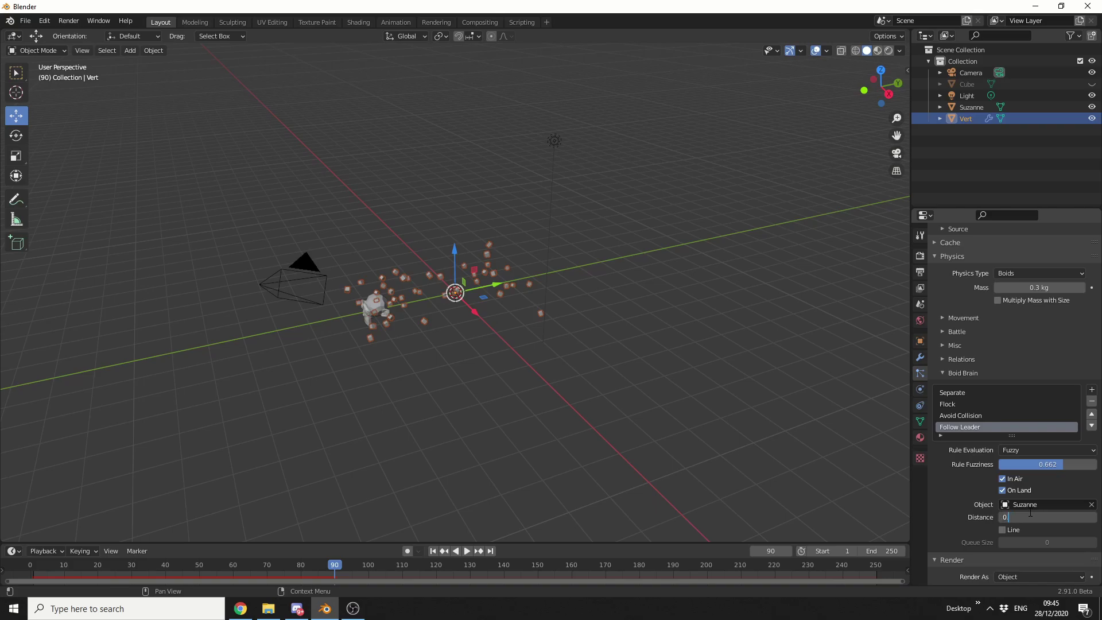
type("0.5")
key("Return")
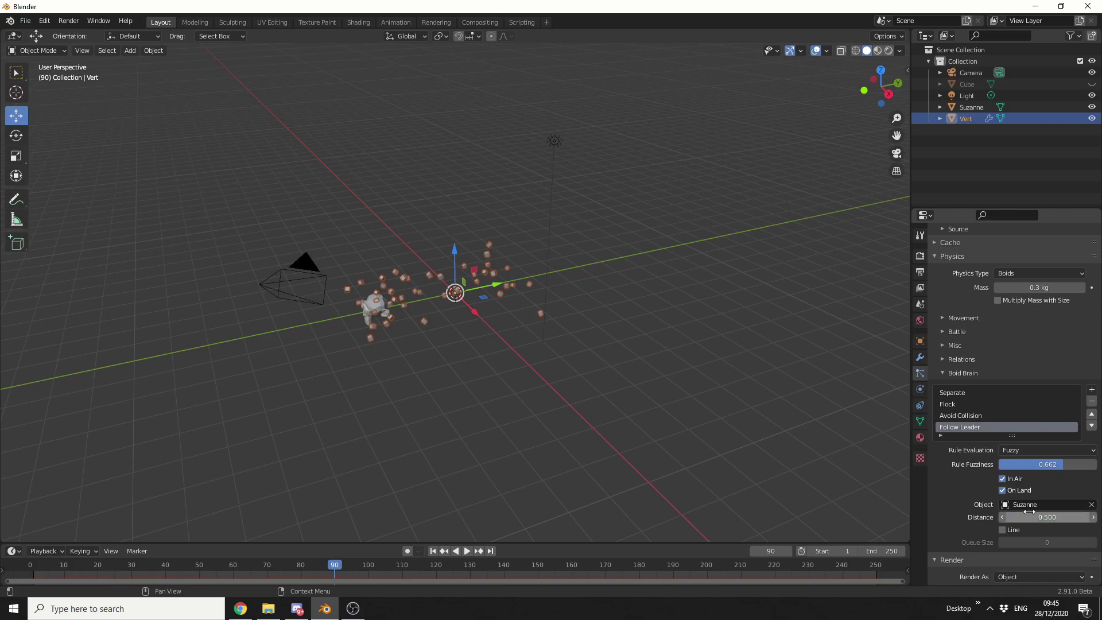
left_click(433, 551)
left_click(468, 551)
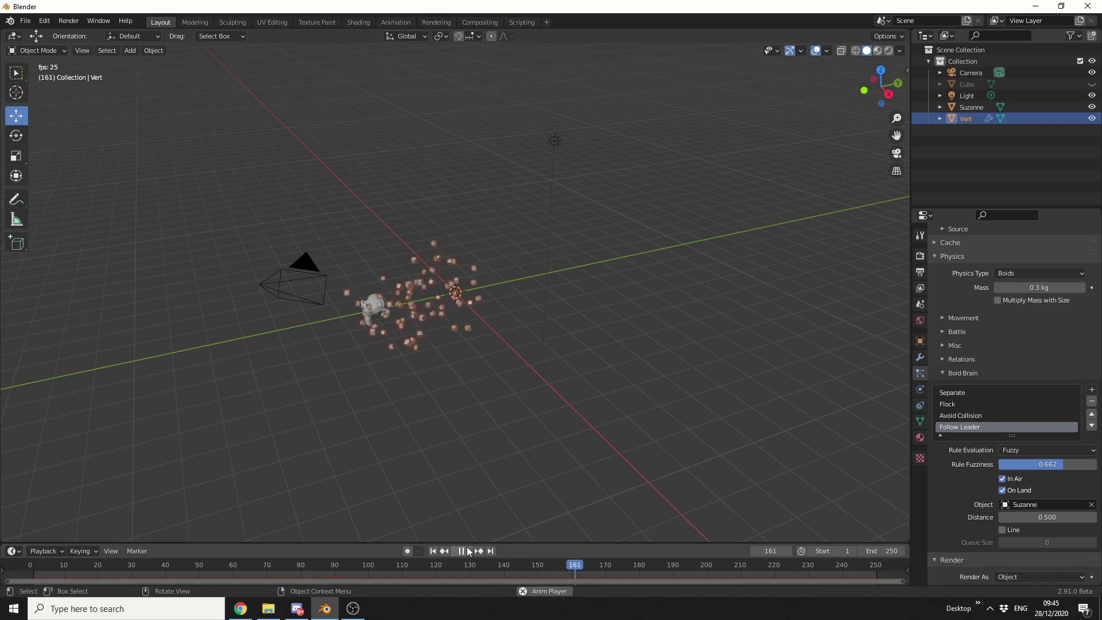
left_click(468, 551)
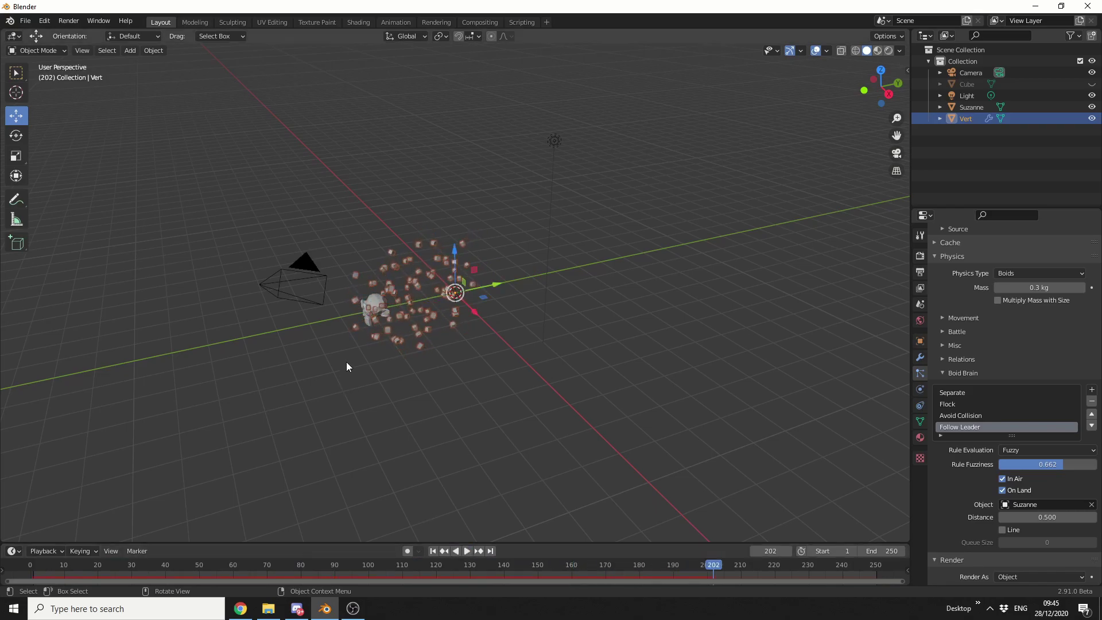
Move the monkey to the opposite side of the emitter while the animation plays, then stop and return to frame 1
left_click(374, 307)
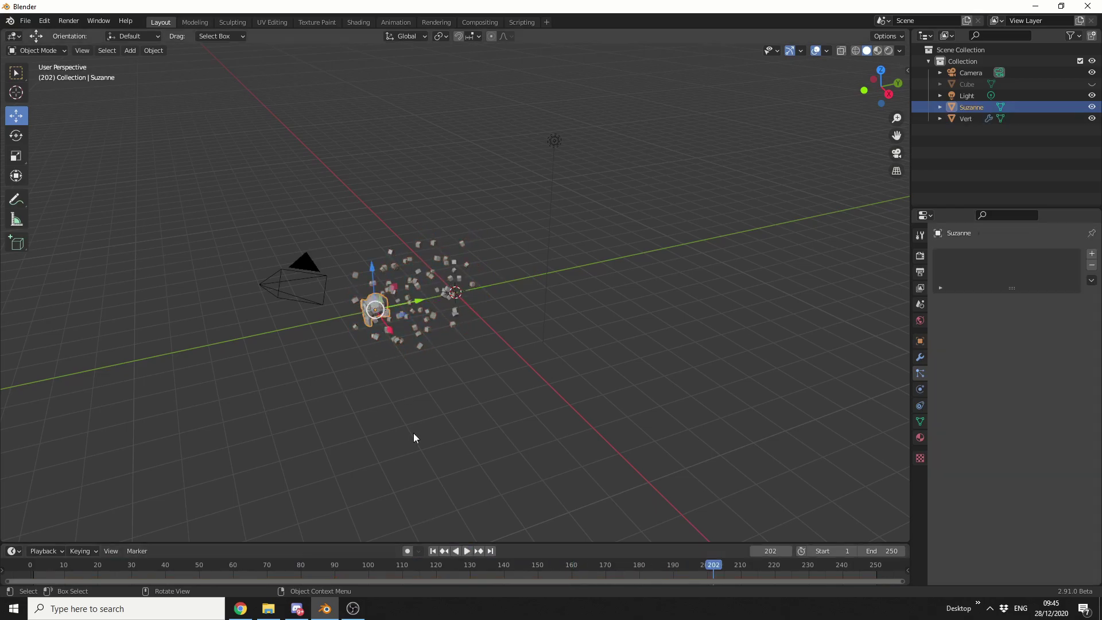
left_click(433, 550)
left_click(464, 551)
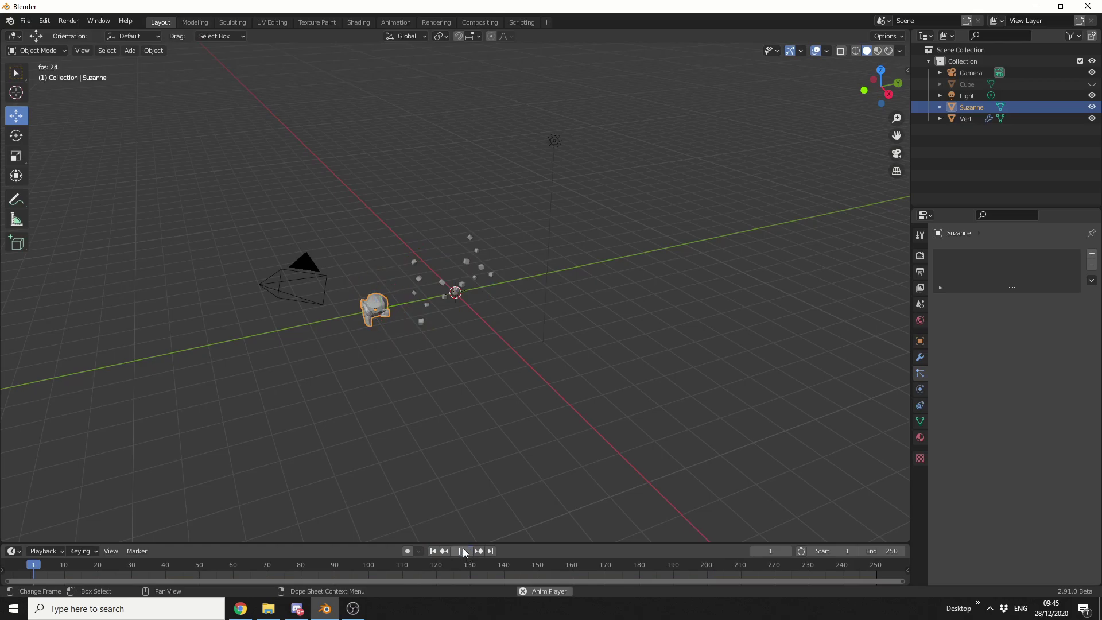
key("g")
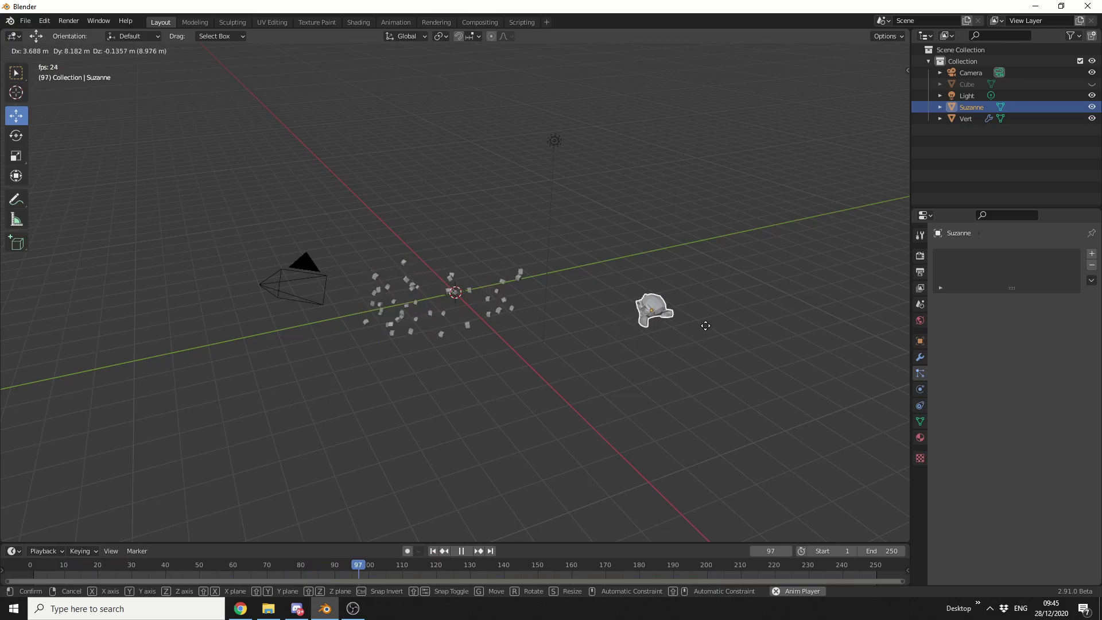
left_click(760, 314)
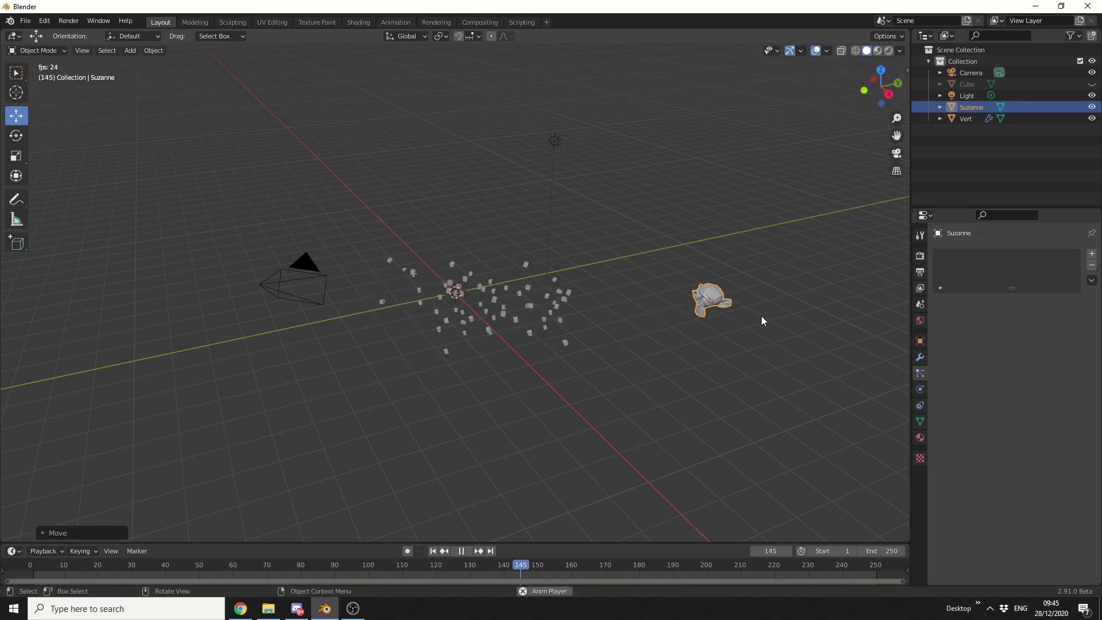
left_click(461, 551)
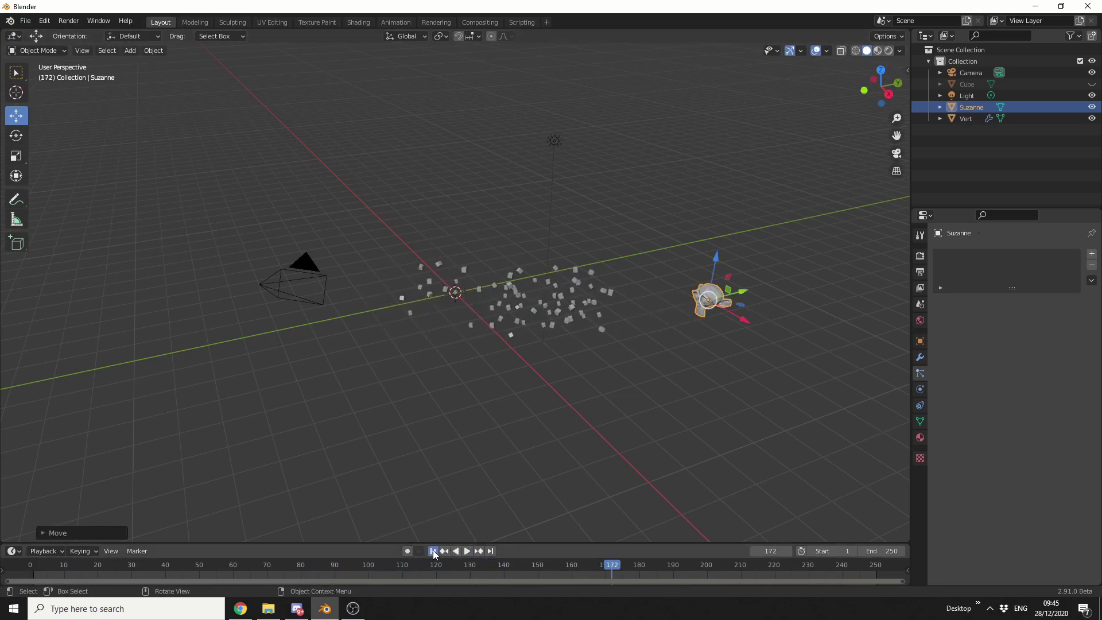
left_click(433, 551)
Set the vertex emitter's boid Max Air Speed to 16.6 in the Movement settings
left_click(458, 291)
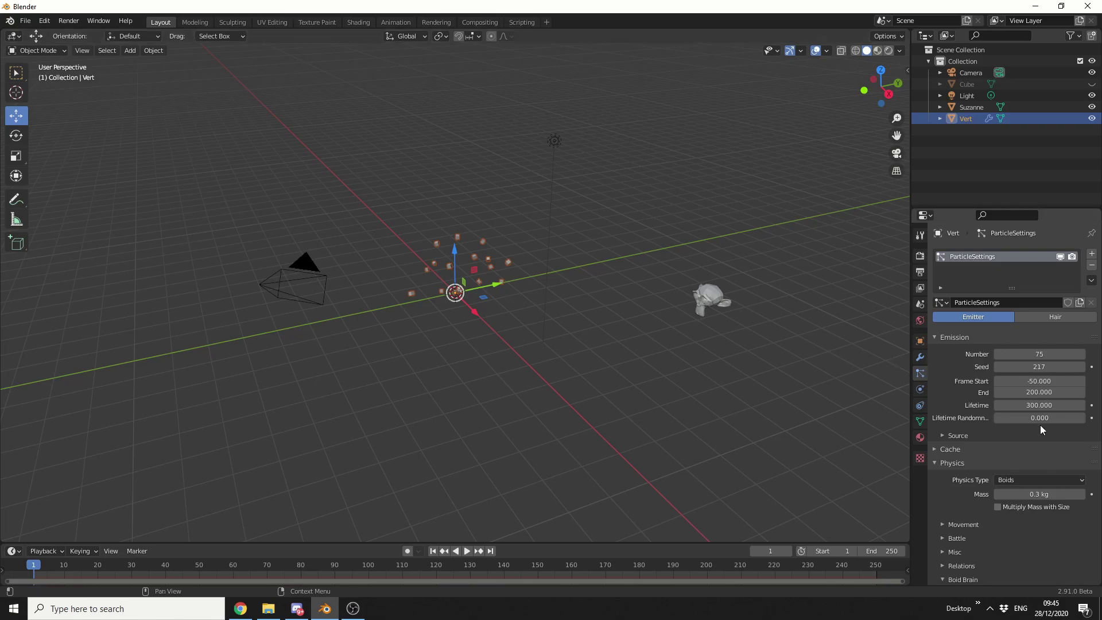
scroll(1036, 427, "down", 2)
scroll(975, 486, "down", 2)
left_click(960, 432)
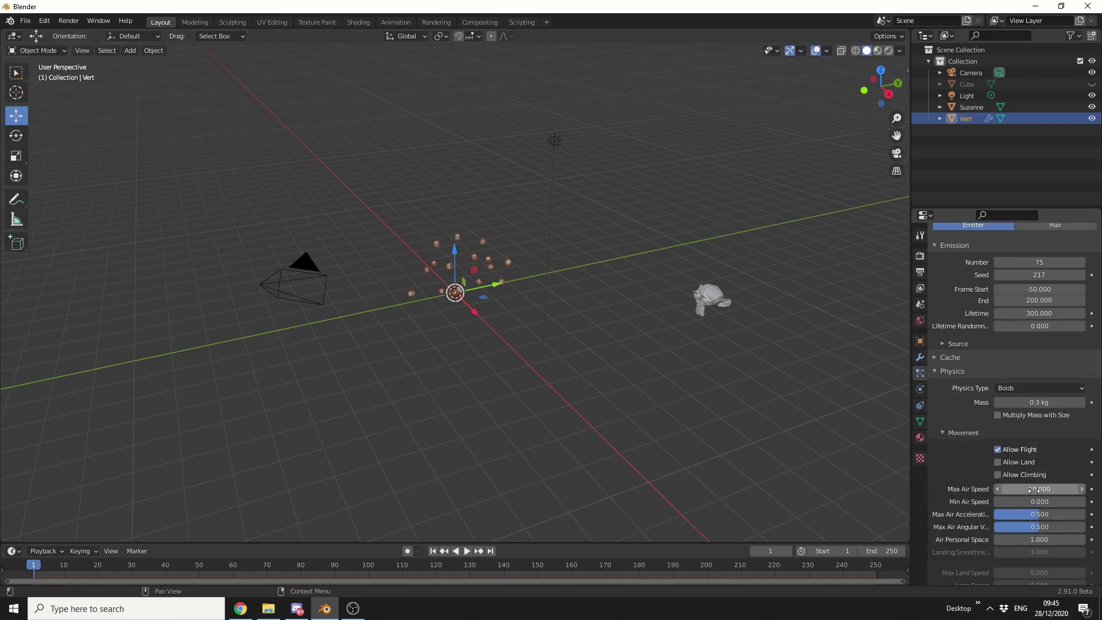
left_click_drag(1033, 489, 1005, 501)
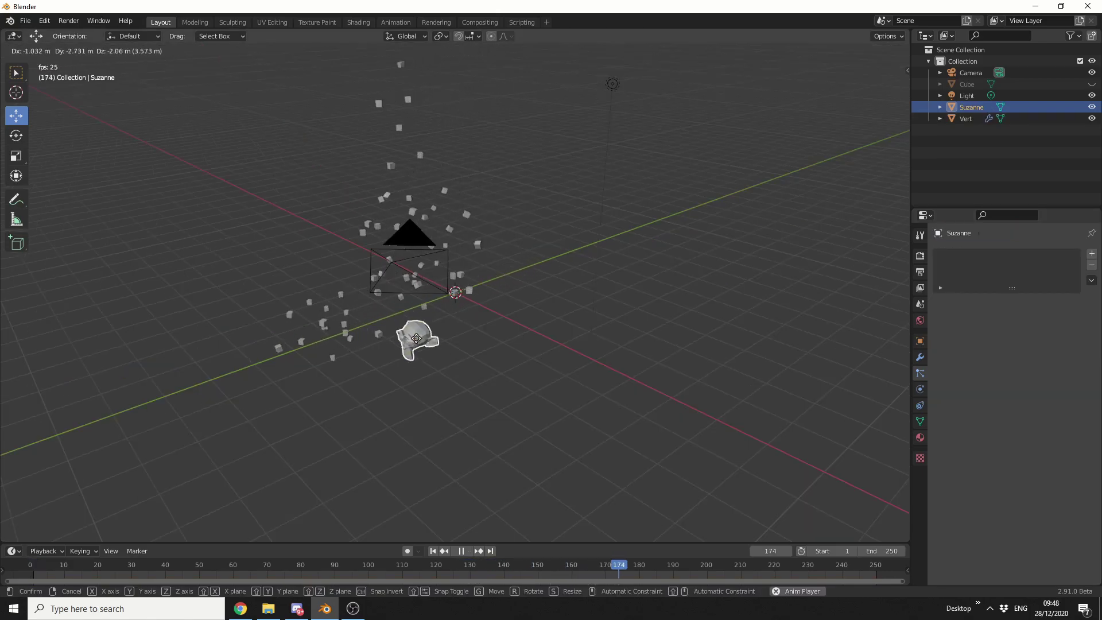
Place the moving monkey close to the emitter while the animation keeps playing
left_click(445, 349)
Select the vertex emitter and examine its boid Movement, Battle and Boid Brain settings
left_click(454, 295)
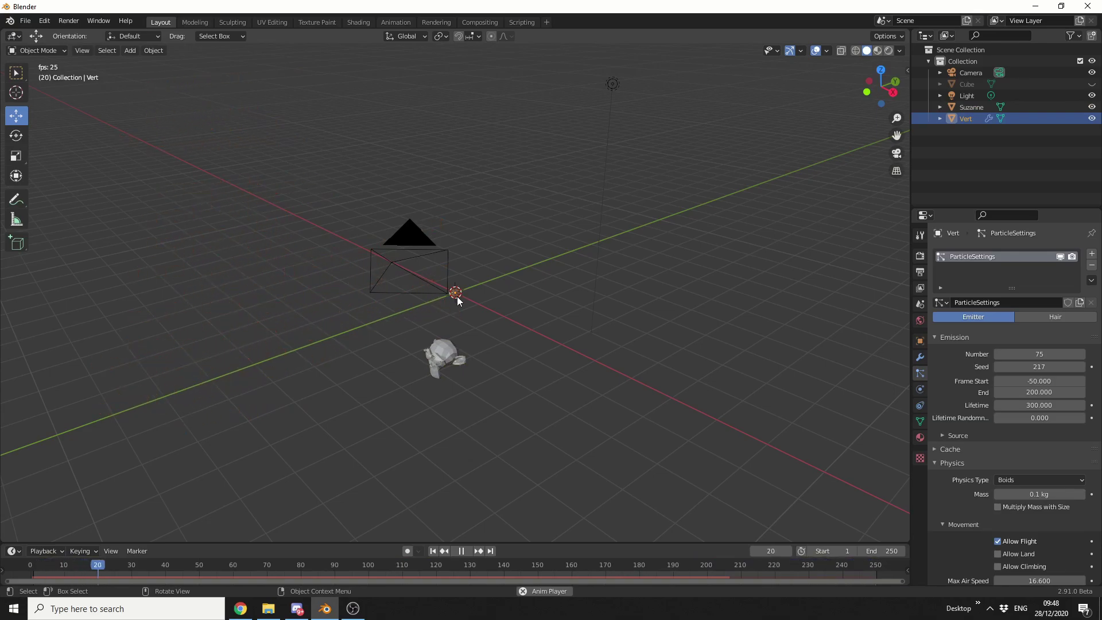
scroll(958, 471, "down", 10)
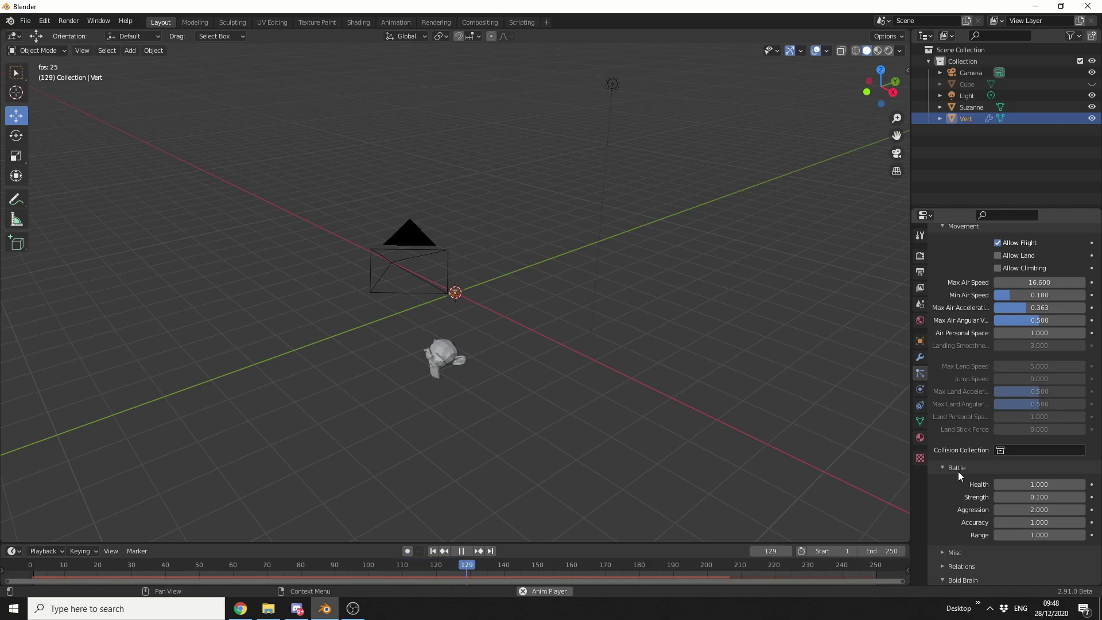
scroll(959, 472, "down", 4)
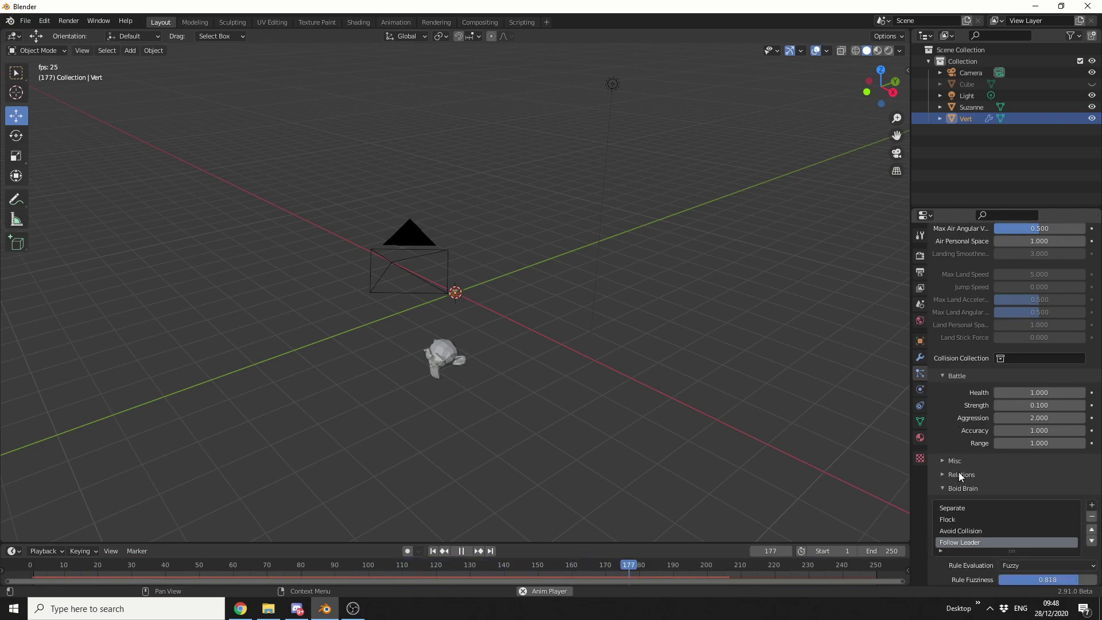